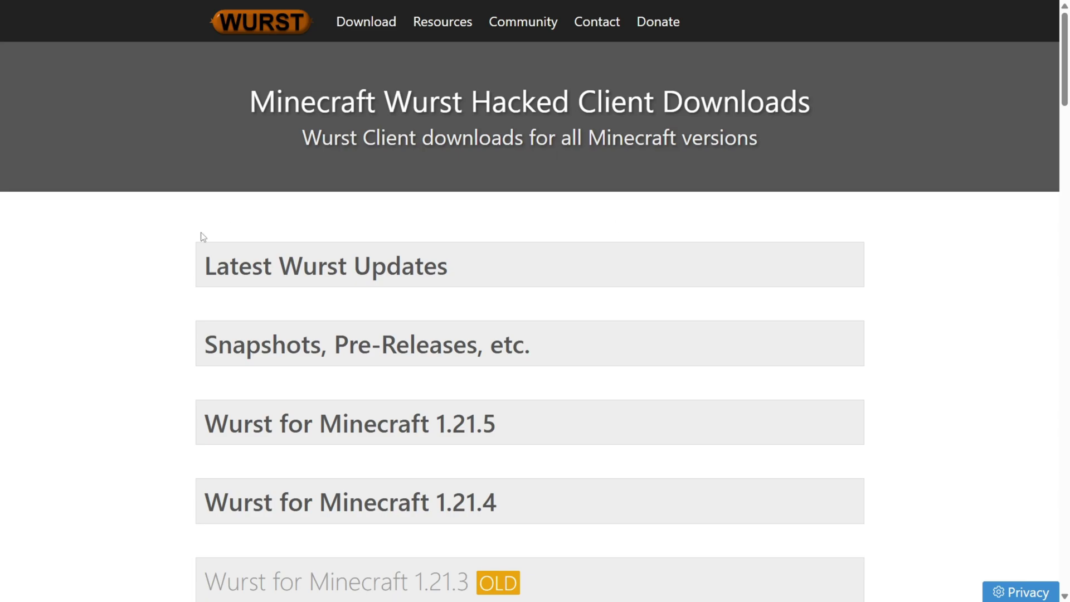
- Open the 'Wurst for Minecraft 1.21.5' downloads page from the website's downloads list
{"action": "scroll", "coordinate": [578, 249], "scroll_direction": "down", "scroll_amount": 10}
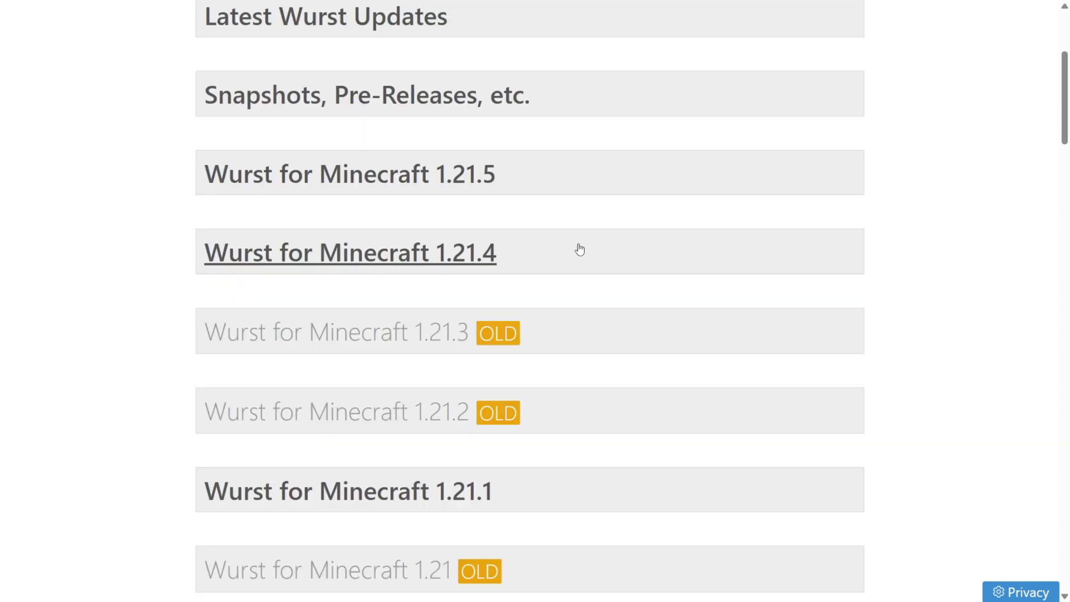
{"action": "scroll", "coordinate": [564, 238], "scroll_direction": "up", "scroll_amount": 10}
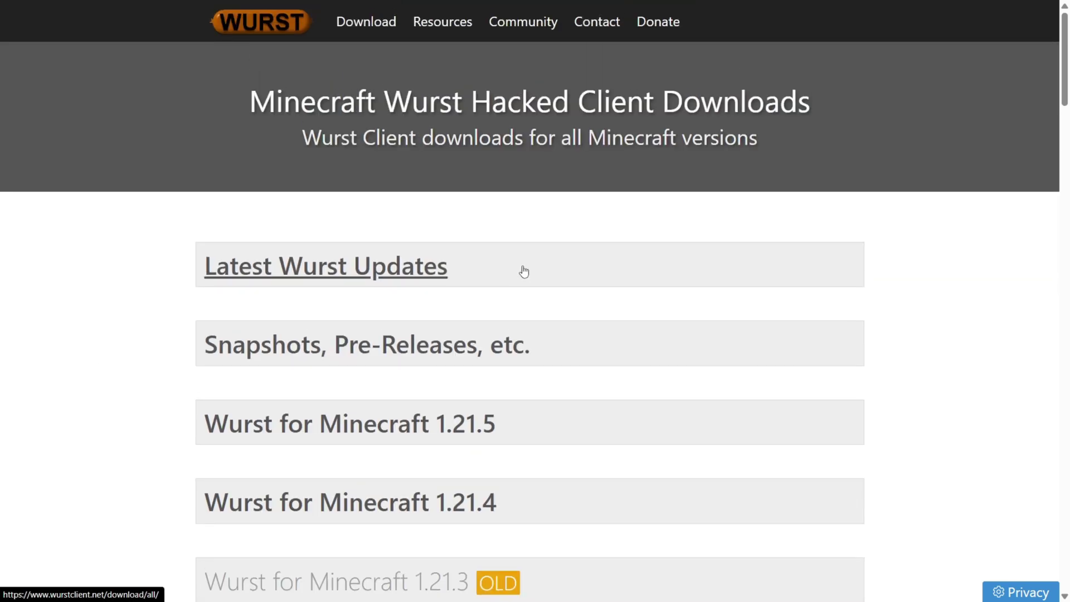
{"action": "left_click", "coordinate": [431, 427]}
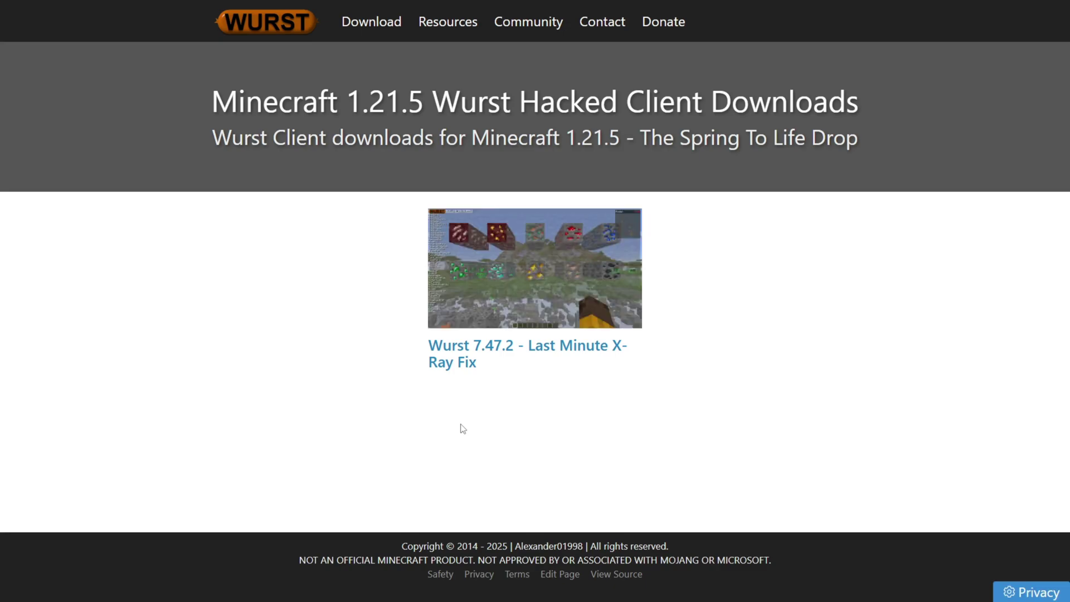
- Open the Wurst 7.47.2 update page and download the Wurst Client v7.47.2 MC1.21.5 jar
{"action": "left_click", "coordinate": [551, 296]}
{"action": "scroll", "coordinate": [512, 236], "scroll_direction": "down", "scroll_amount": 20}
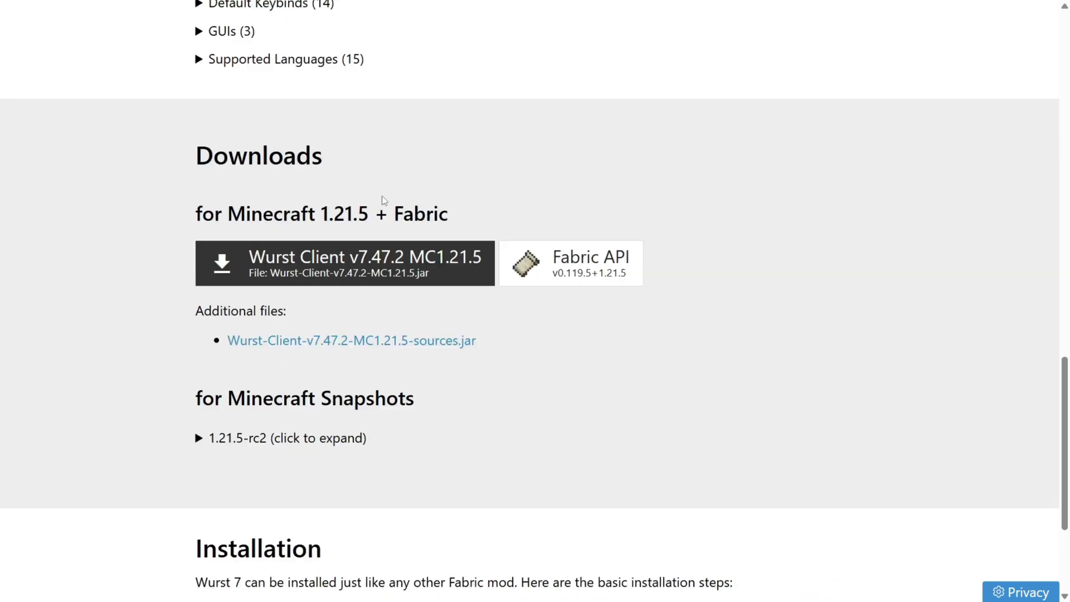
{"action": "scroll", "coordinate": [382, 201], "scroll_direction": "up", "scroll_amount": 3}
{"action": "left_click_drag", "start_coordinate": [334, 321], "coordinate": [143, 304]}
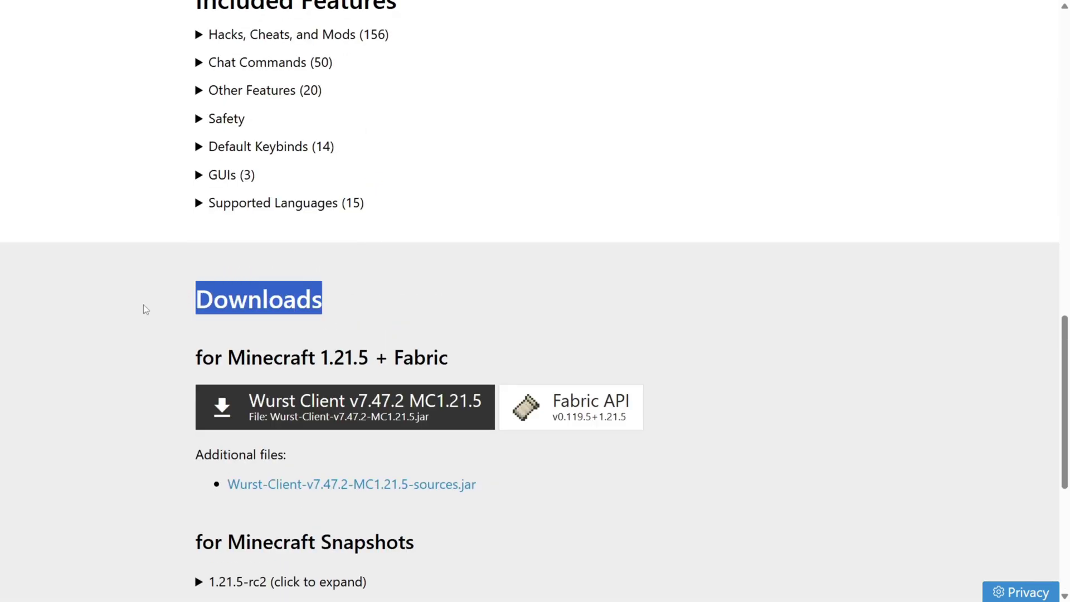
{"action": "left_click", "coordinate": [413, 300]}
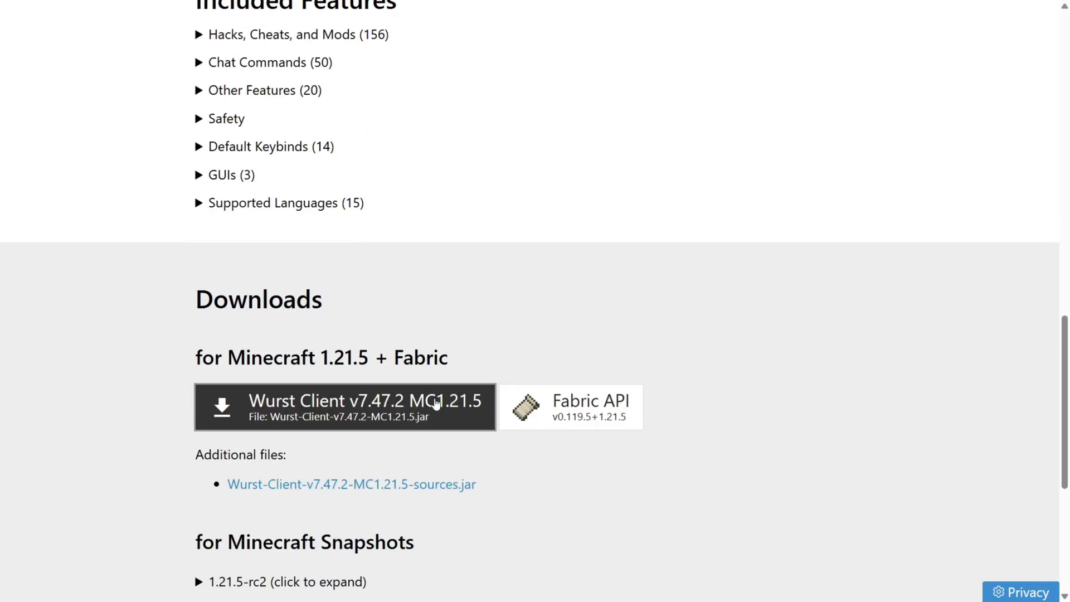
{"action": "left_click", "coordinate": [322, 410]}
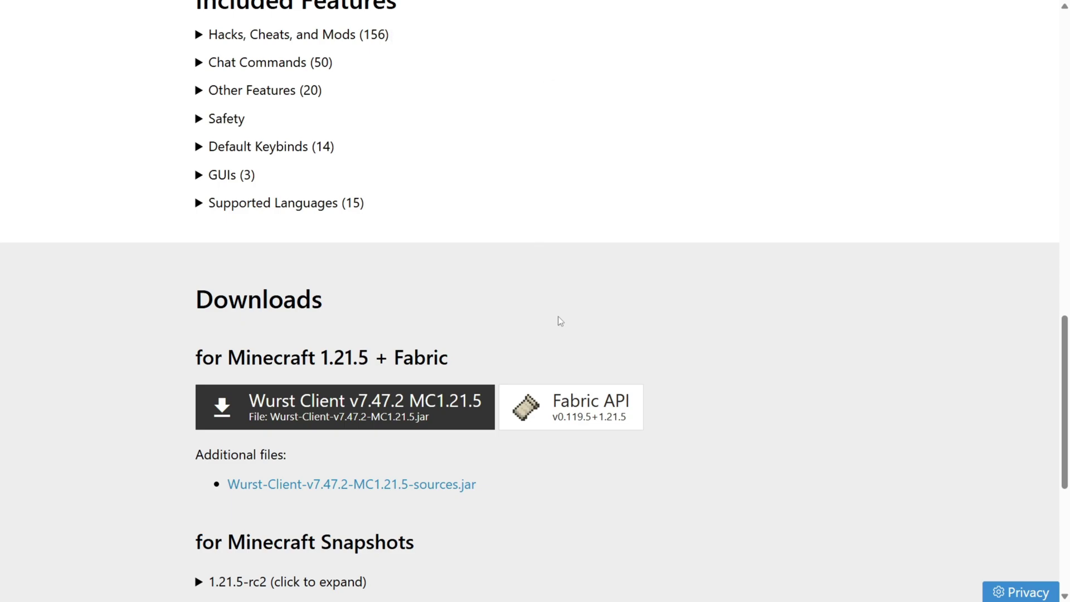
- Open the Fabric API download linked on the update page
{"action": "left_click_drag", "start_coordinate": [475, 353], "coordinate": [389, 365]}
{"action": "left_click", "coordinate": [515, 362]}
{"action": "left_click", "coordinate": [580, 409]}
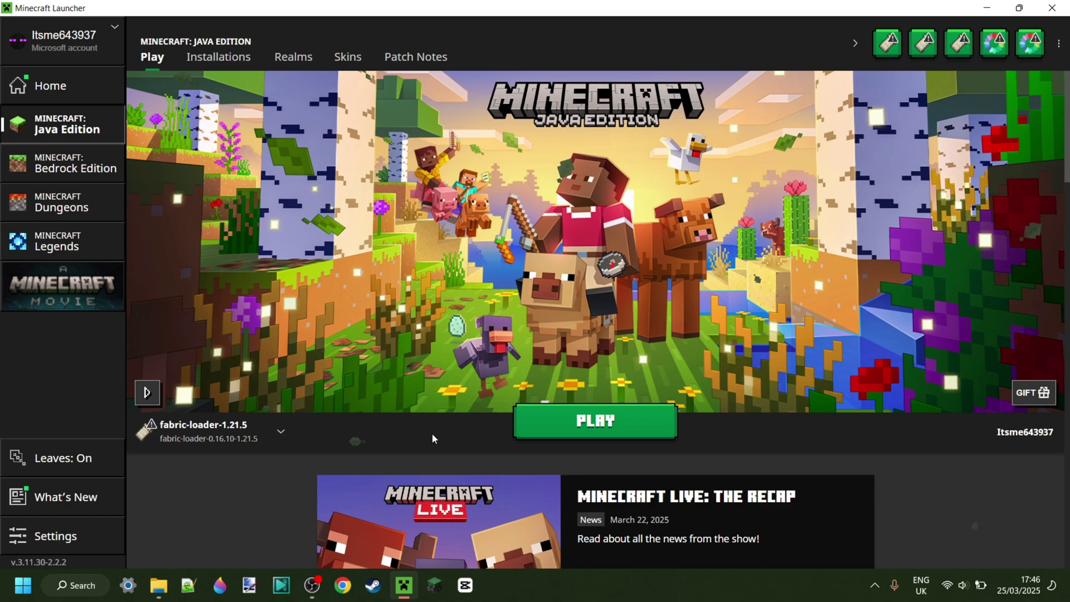
{"action": "left_click", "coordinate": [252, 437]}
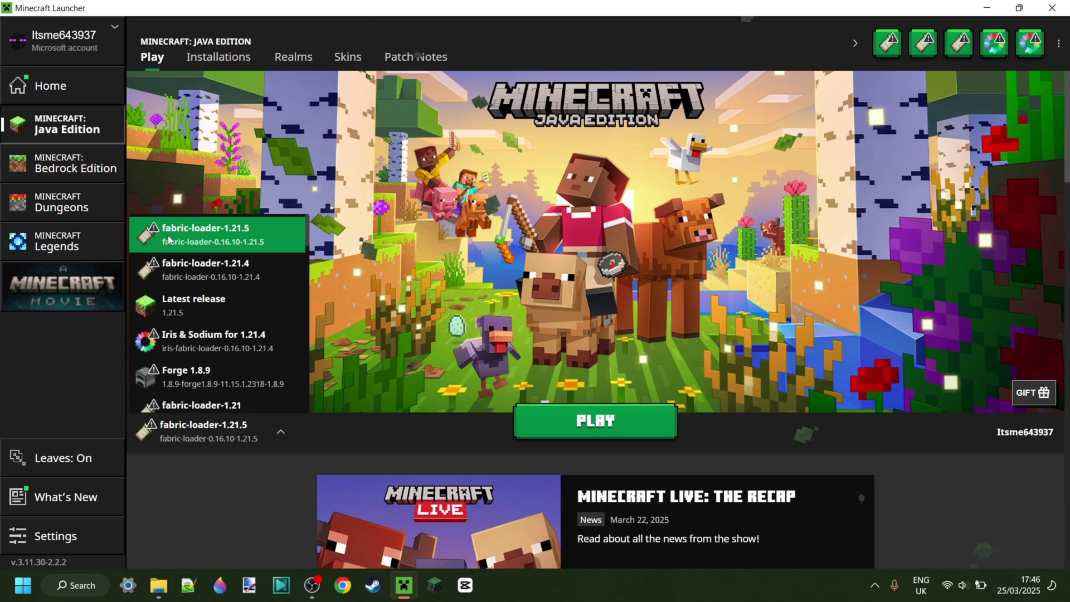
{"action": "left_click", "coordinate": [247, 234]}
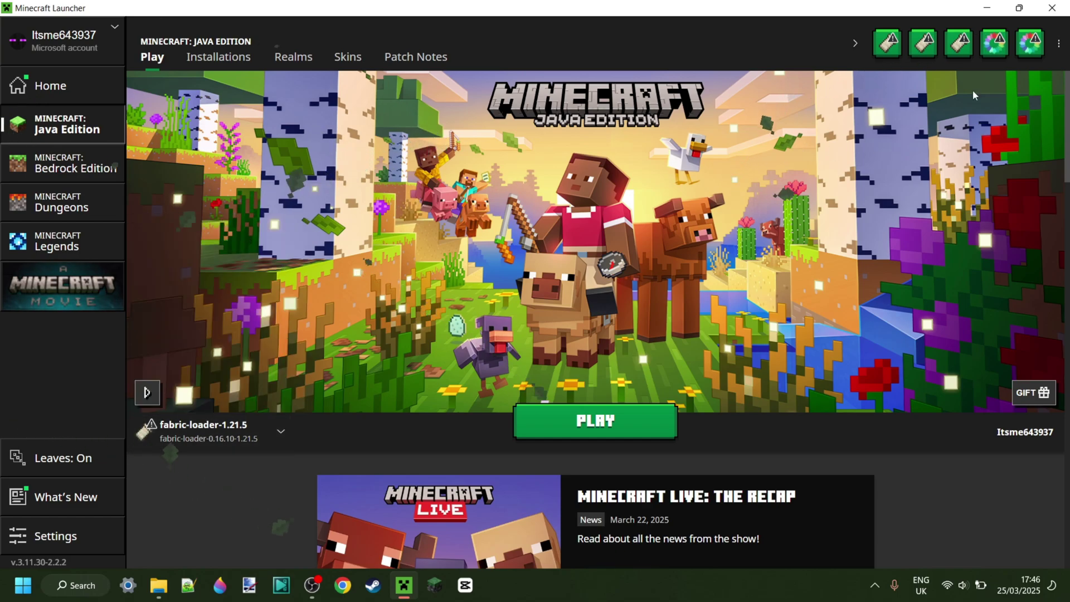
- Reveal the two downloaded jars in Downloads and open the AppData folder via Run 'appdata'
{"action": "left_click", "coordinate": [986, 8]}
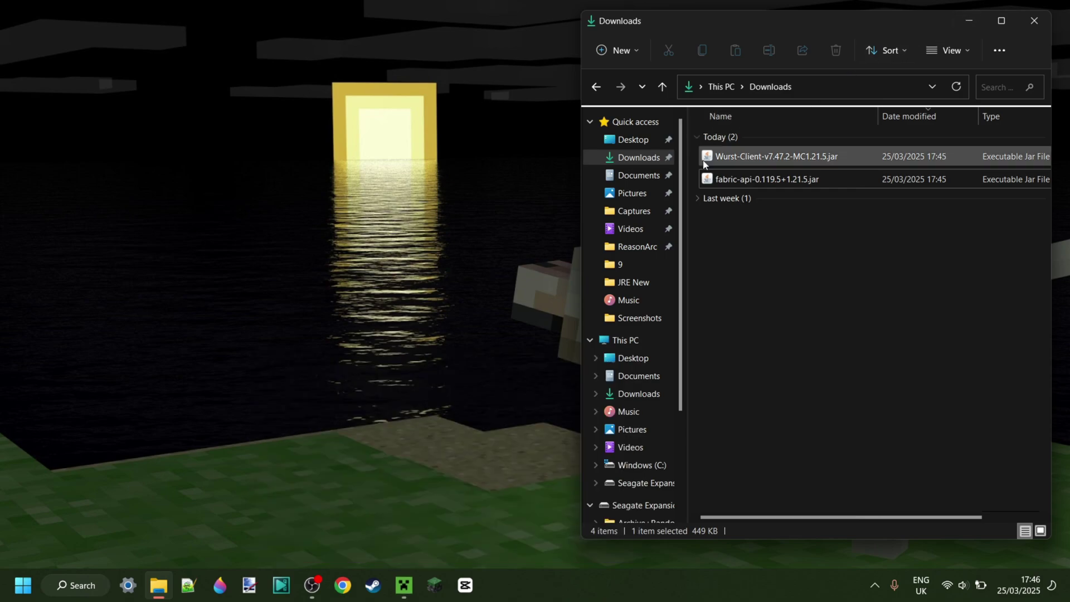
{"action": "left_click_drag", "start_coordinate": [691, 152], "coordinate": [731, 175]}
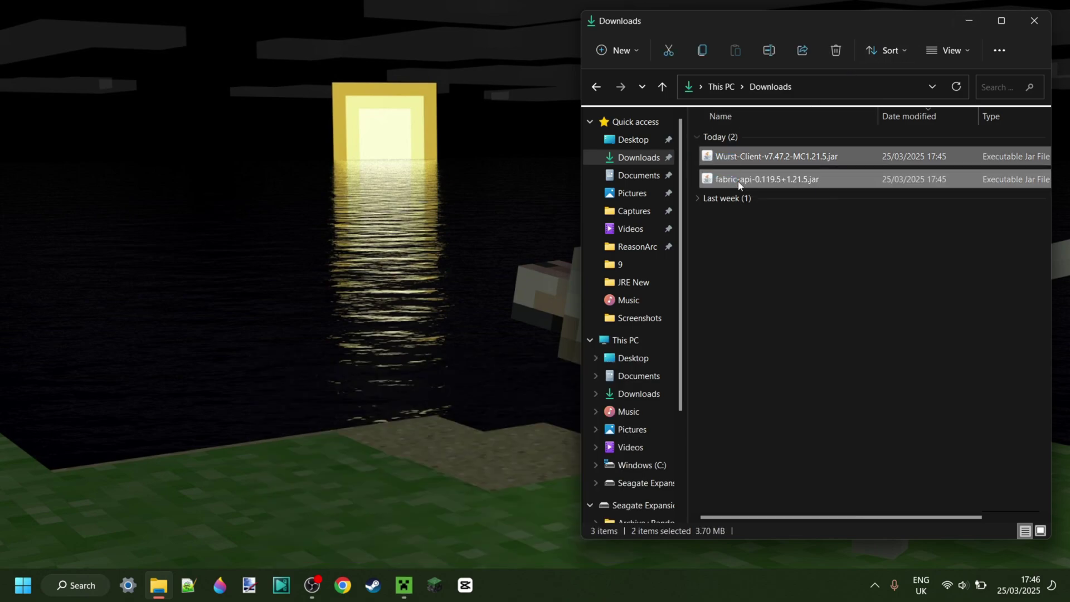
{"action": "left_click", "coordinate": [731, 222]}
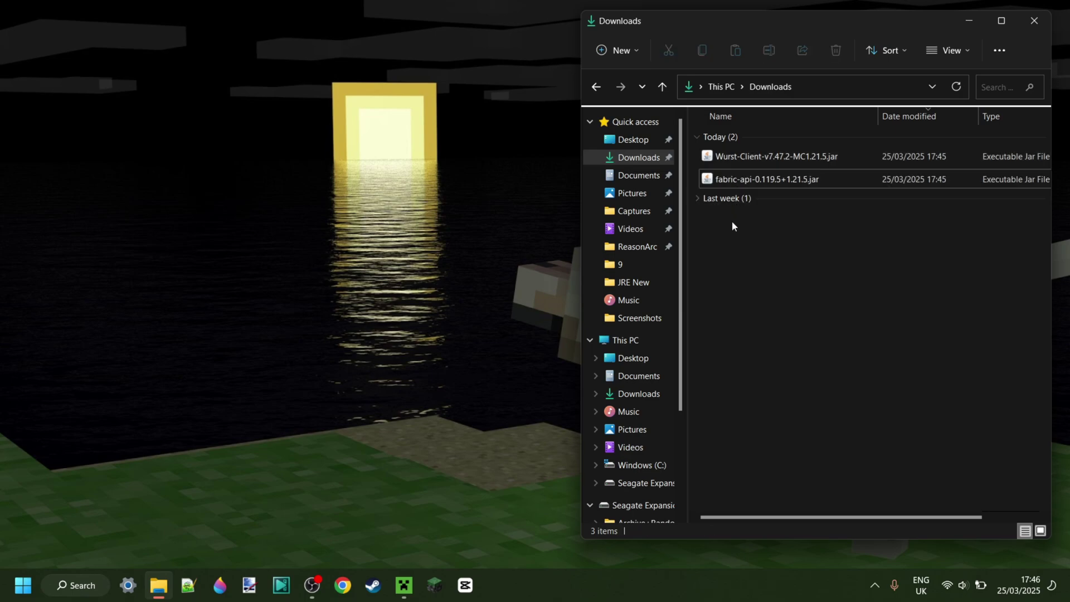
{"action": "key", "text": "super+r"}
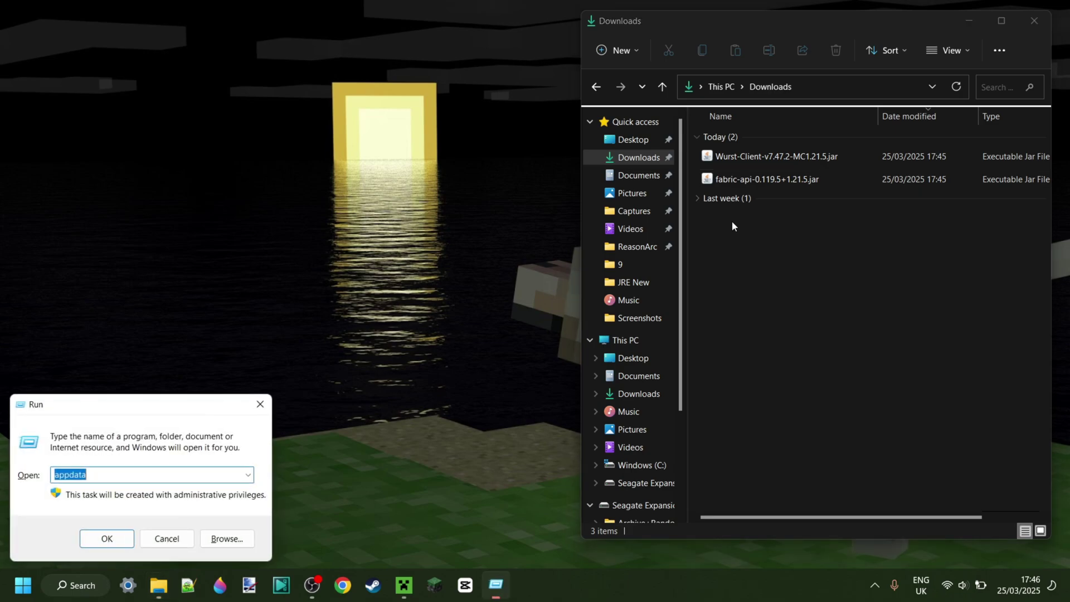
{"action": "type", "text": "app"}
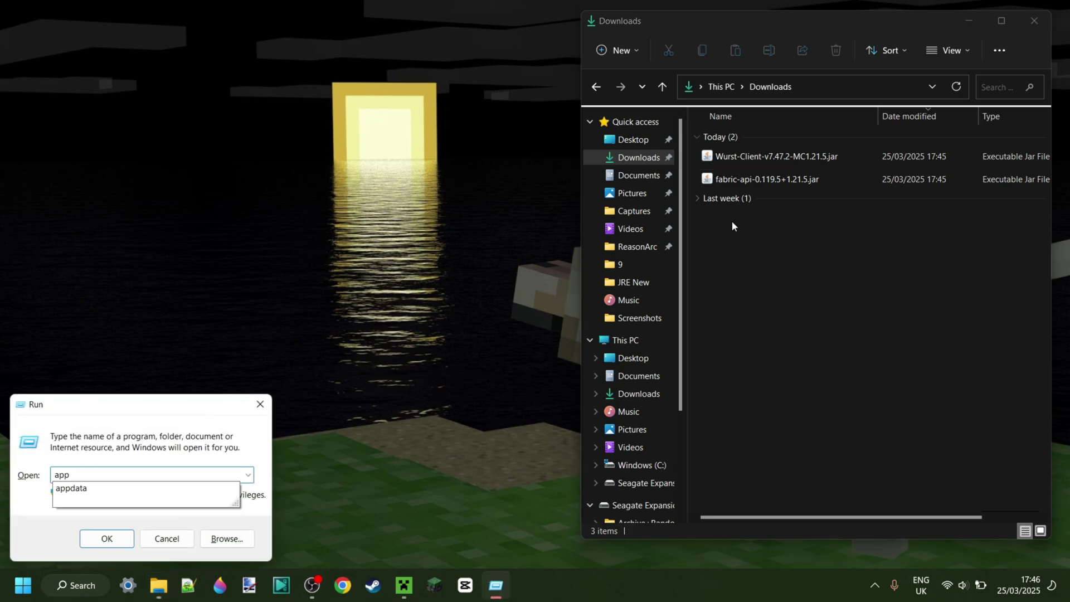
{"action": "type", "text": "data"}
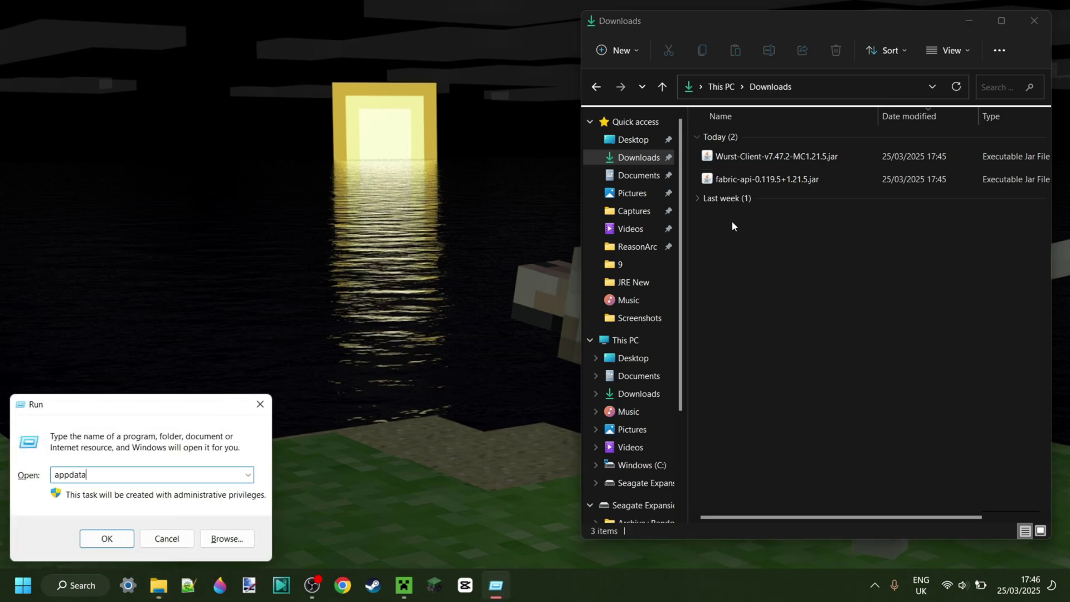
{"action": "key", "text": "Return"}
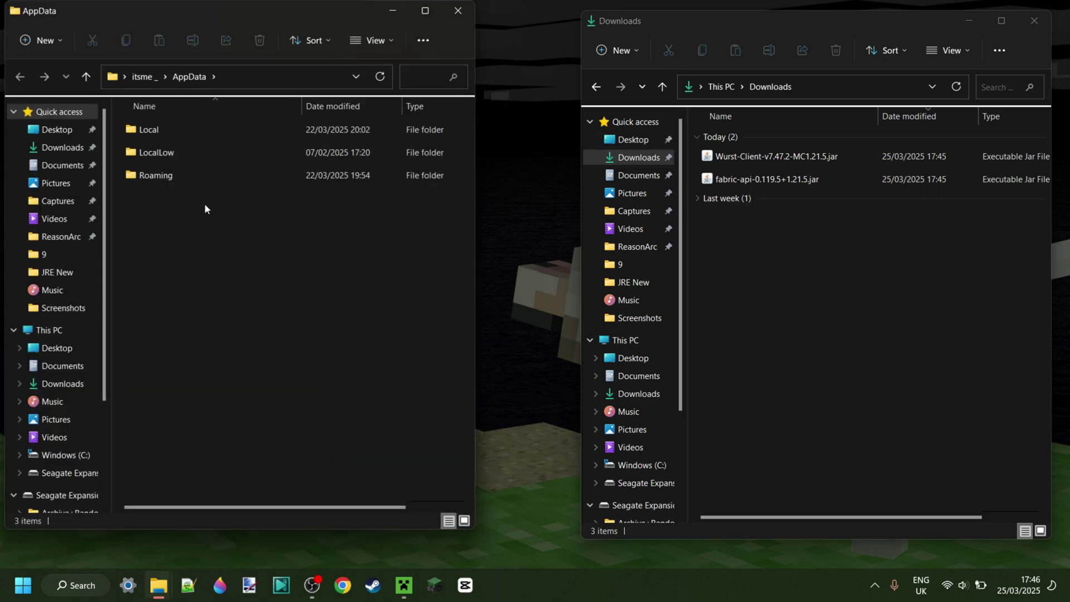
- Move both jars into Roaming\.minecraft\mods and close the mods window
{"action": "double_click", "coordinate": [168, 176]}
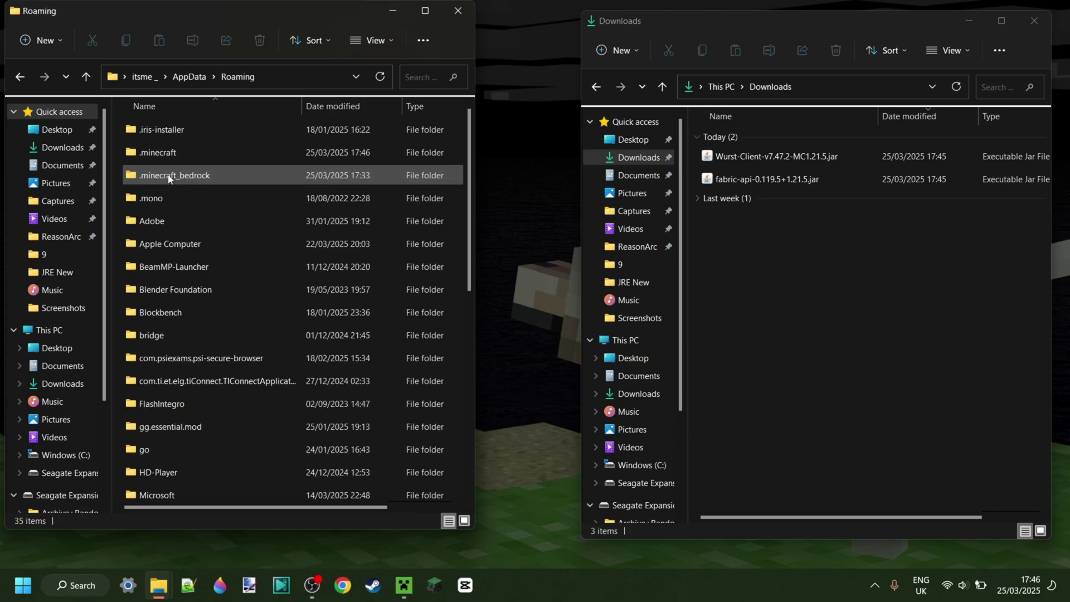
{"action": "double_click", "coordinate": [175, 152]}
{"action": "scroll", "coordinate": [205, 203], "scroll_direction": "down", "scroll_amount": 4}
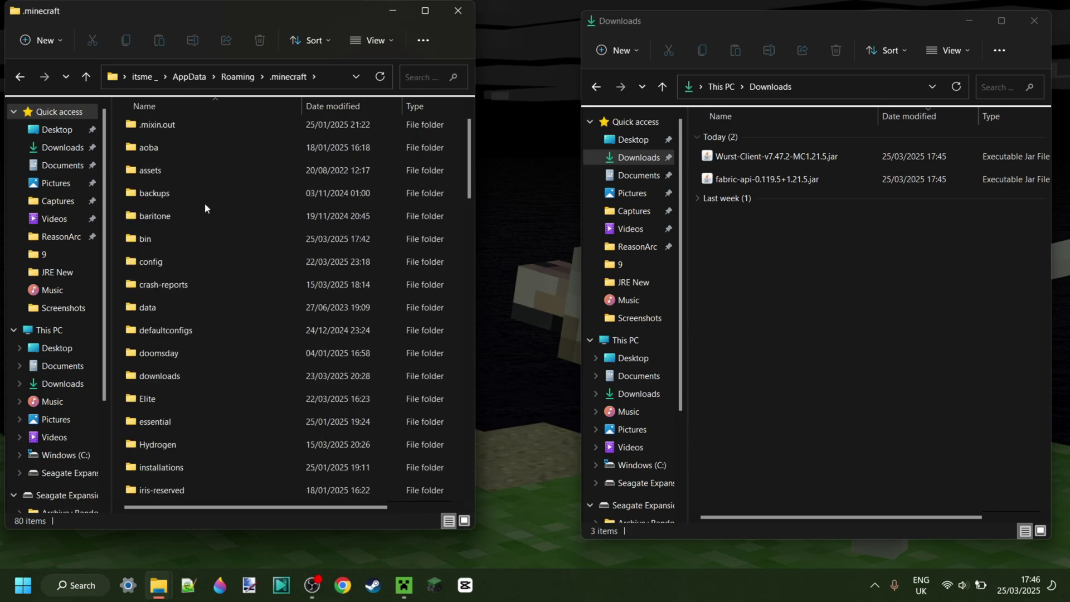
{"action": "double_click", "coordinate": [152, 424]}
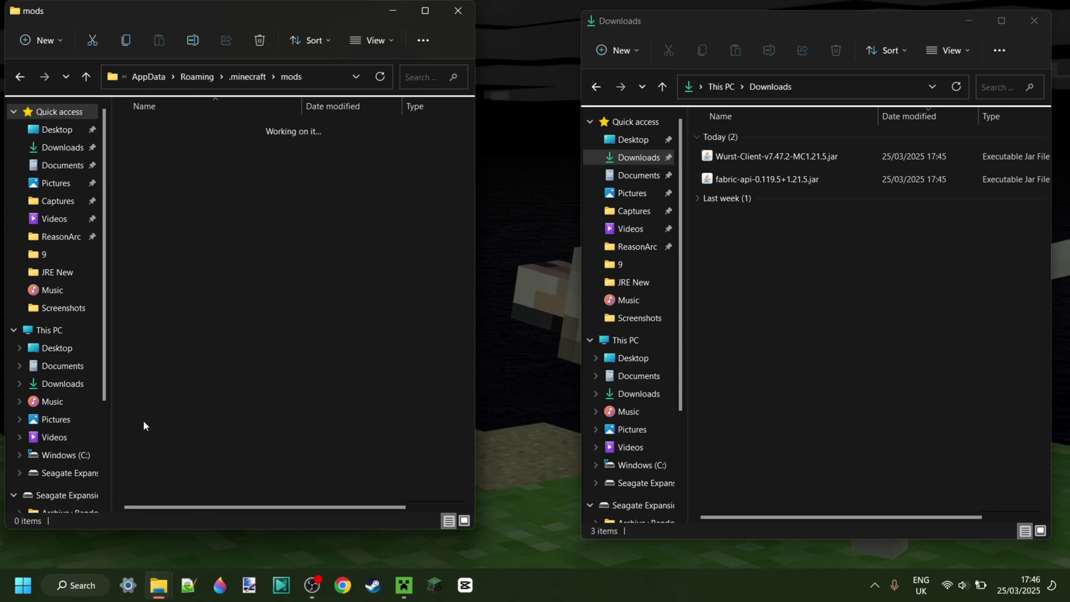
{"action": "left_click_drag", "start_coordinate": [696, 152], "coordinate": [360, 213]}
{"action": "left_click", "coordinate": [361, 218]}
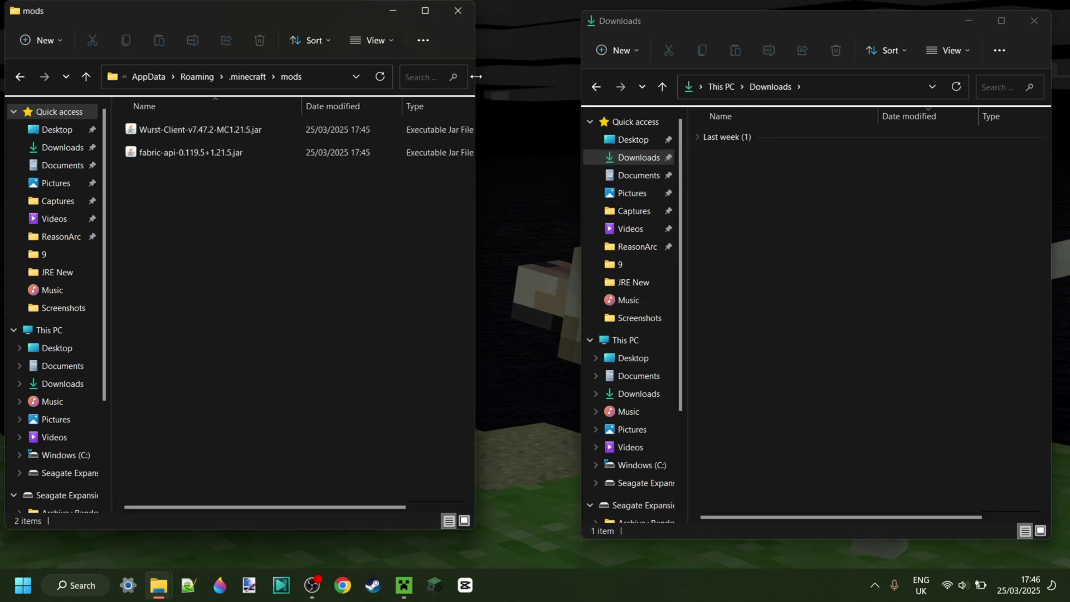
{"action": "left_click", "coordinate": [459, 10]}
- Launch the fabric-loader-1.21.5 installation from the launcher and load singleplayer world New World (8)
{"action": "left_click", "coordinate": [1034, 22]}
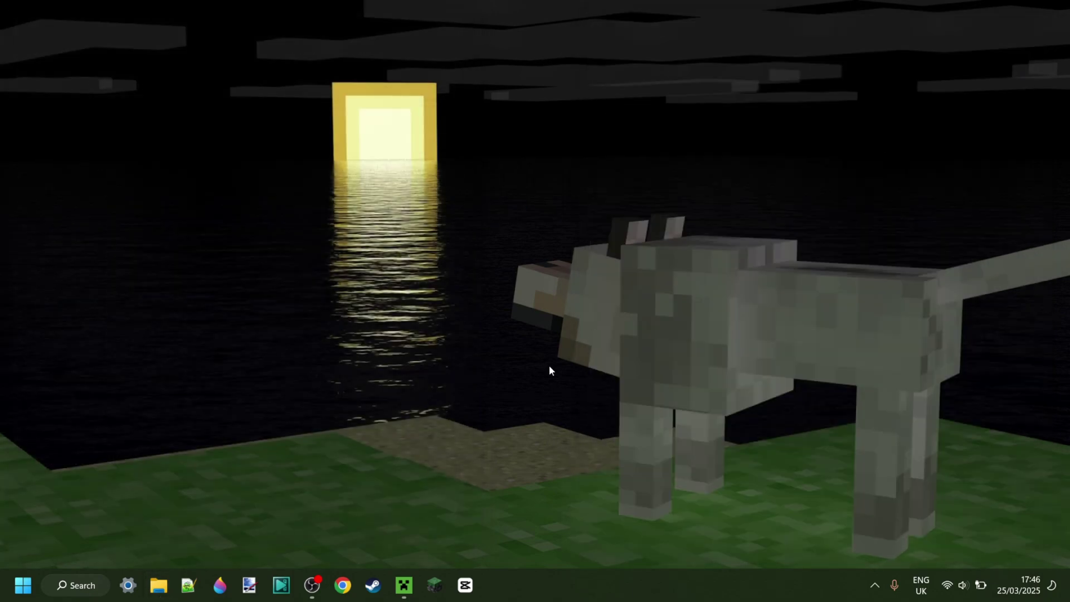
{"action": "left_click", "coordinate": [412, 577]}
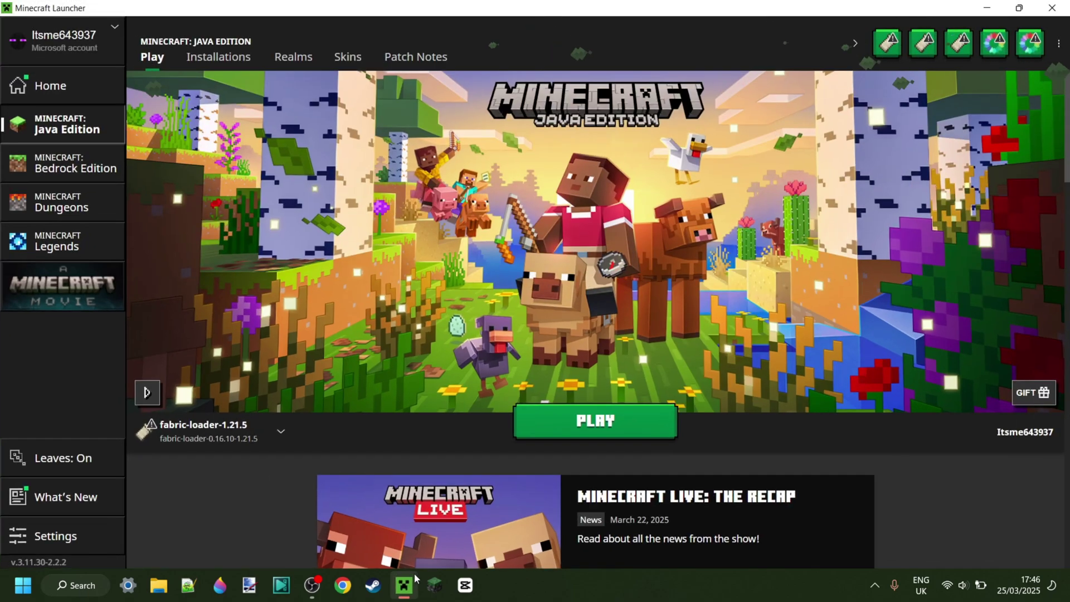
{"action": "left_click", "coordinate": [251, 437]}
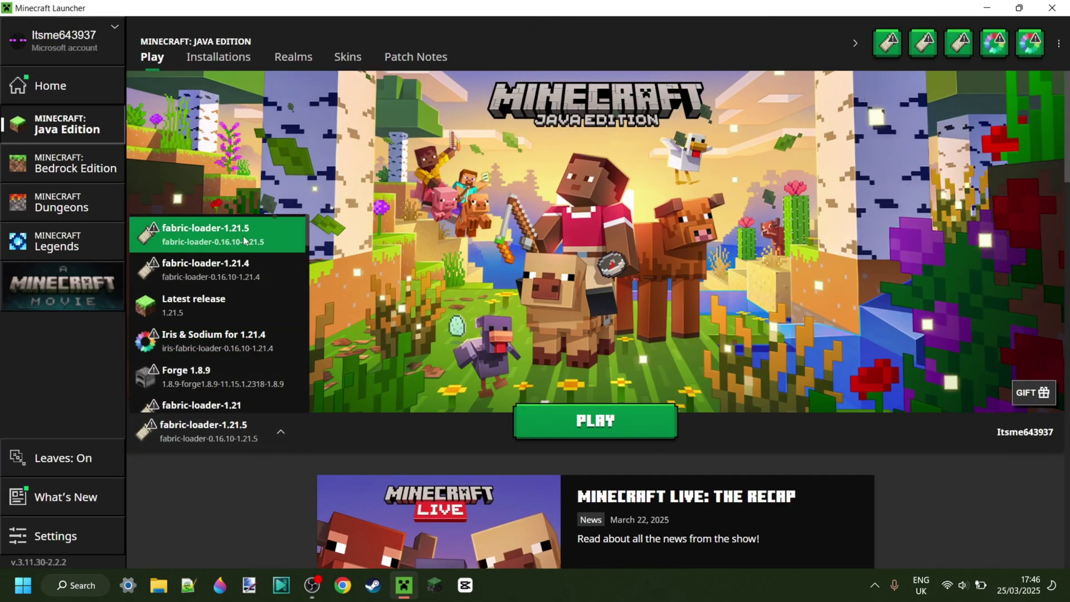
{"action": "left_click", "coordinate": [228, 240]}
{"action": "left_click", "coordinate": [595, 421]}
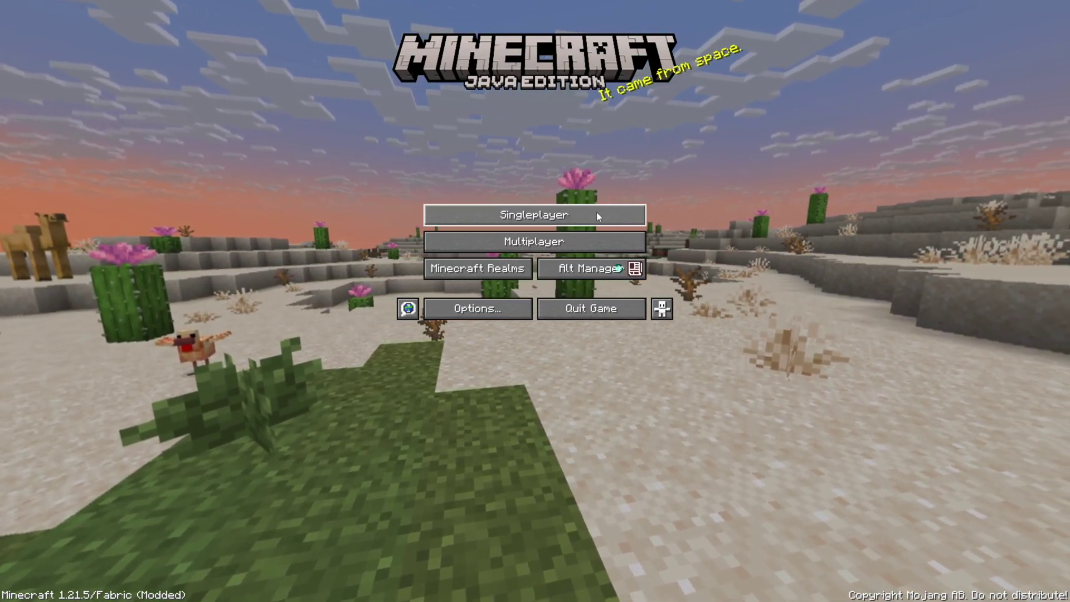
{"action": "left_click", "coordinate": [597, 213]}
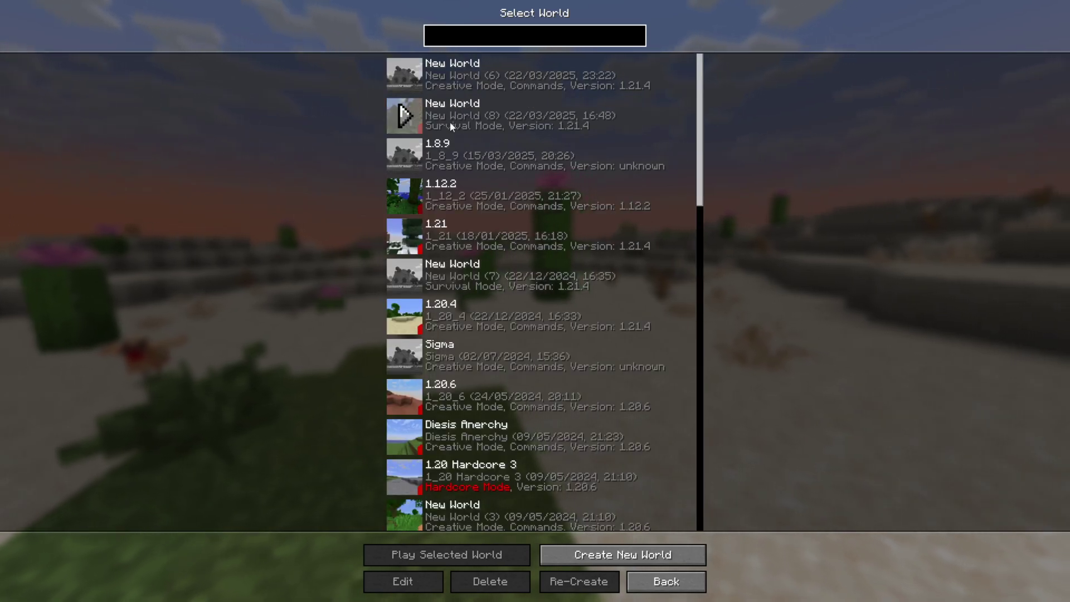
{"action": "left_click", "coordinate": [408, 124]}
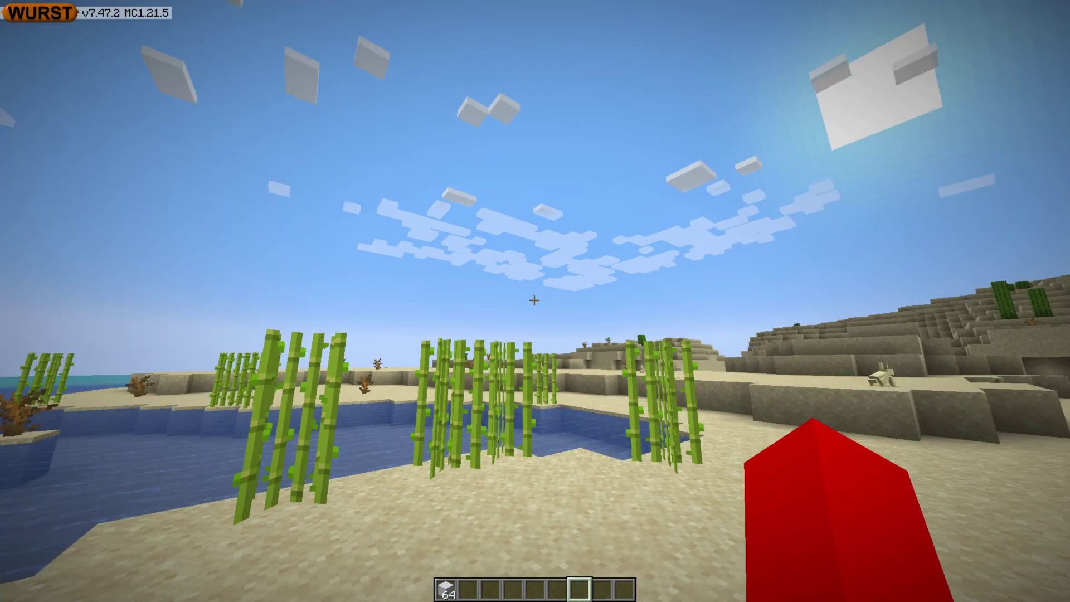
- Look around in third-person view, return to first person, and open the Wurst Navigator with Right Shift
{"action": "key", "text": "F5"}
{"action": "key", "text": "F5"}
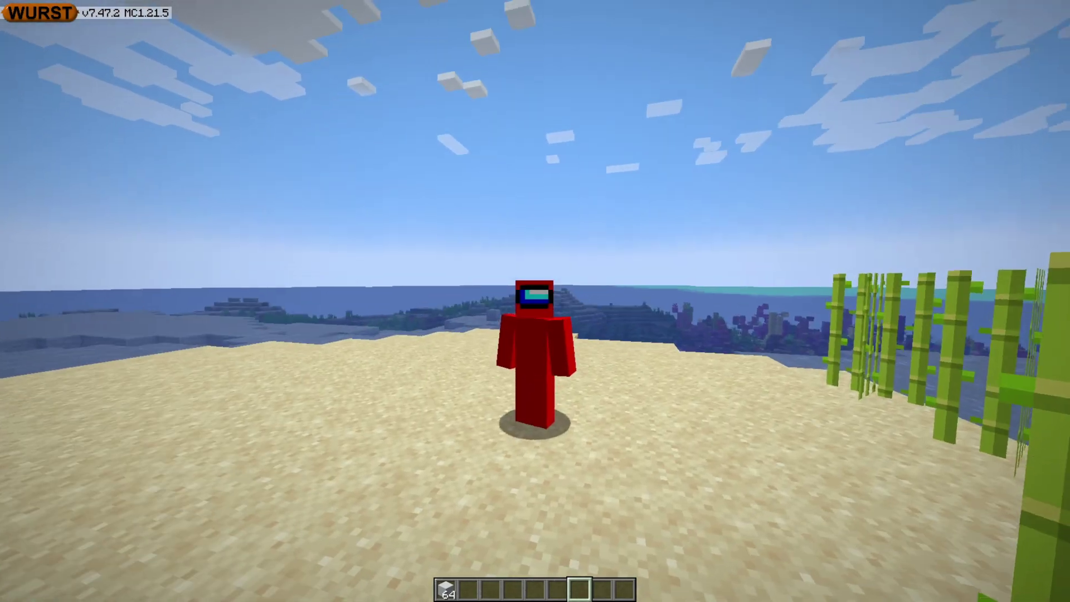
{"action": "key", "text": "w"}
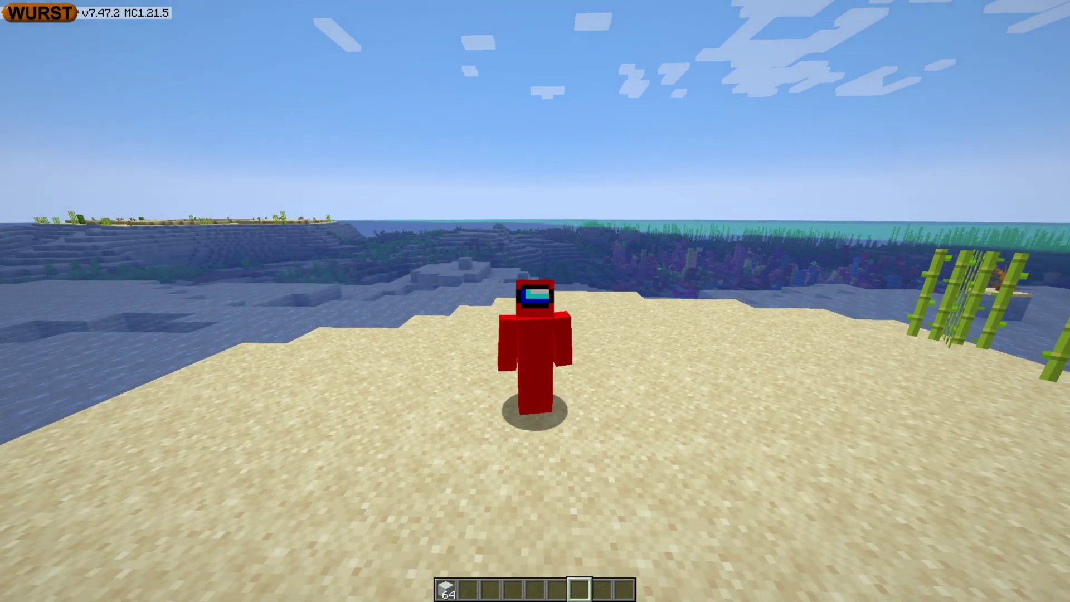
{"action": "key", "text": "F5"}
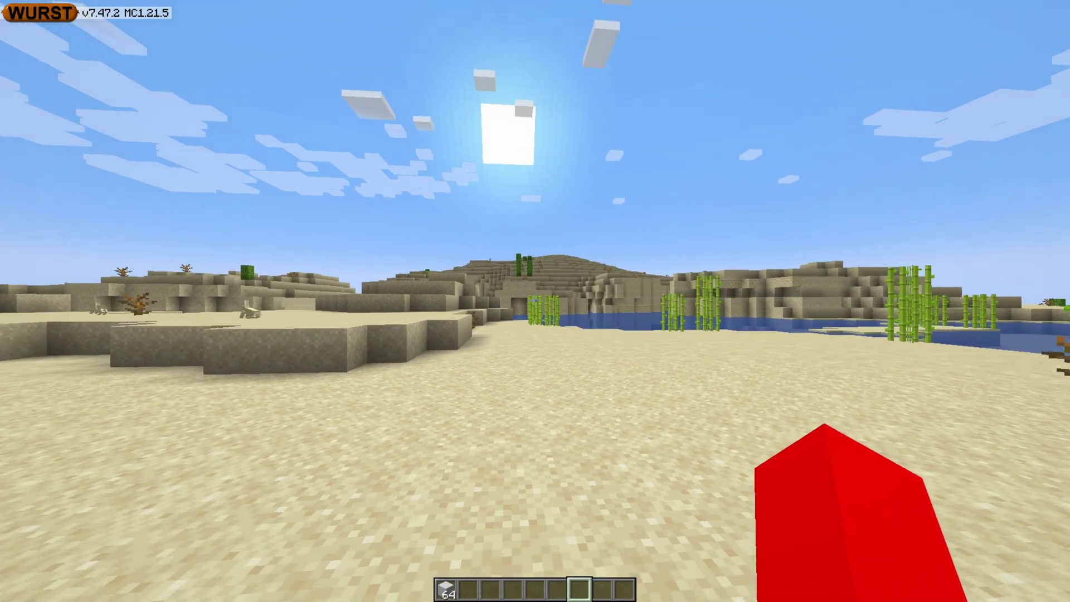
{"action": "key", "text": "Shift_R"}
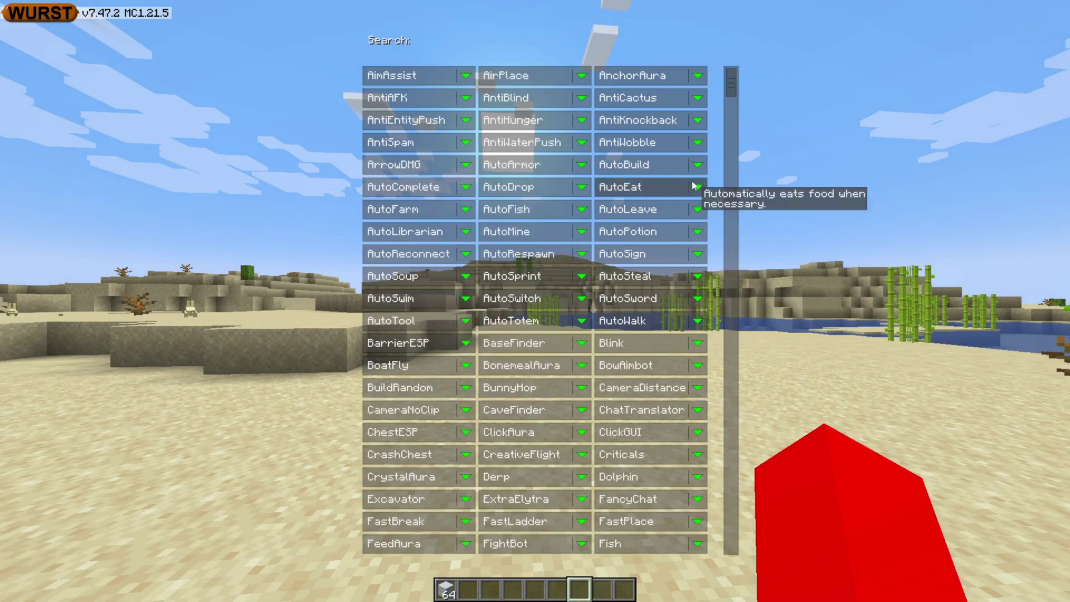
- Toggle AimAssist on and then back off in the Navigator list
{"action": "mouse_move", "coordinate": [732, 88]}
{"action": "left_mouse_down"}
{"action": "mouse_move", "coordinate": [726, 523]}
{"action": "mouse_move", "coordinate": [740, 512]}
{"action": "mouse_move", "coordinate": [739, 85]}
{"action": "left_mouse_up"}
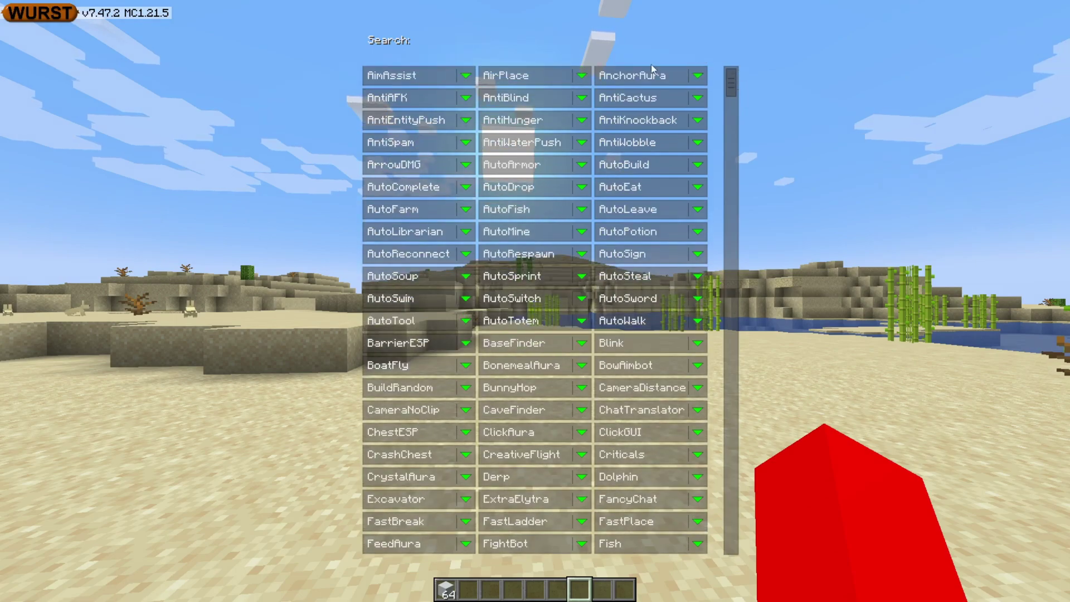
{"action": "left_click", "coordinate": [423, 74]}
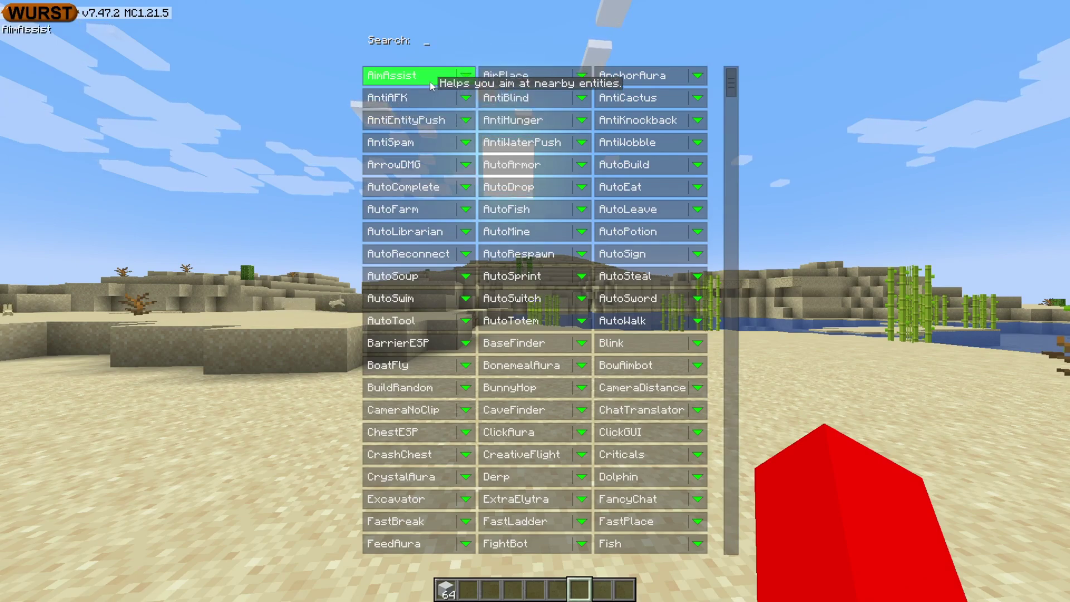
{"action": "left_click", "coordinate": [430, 79]}
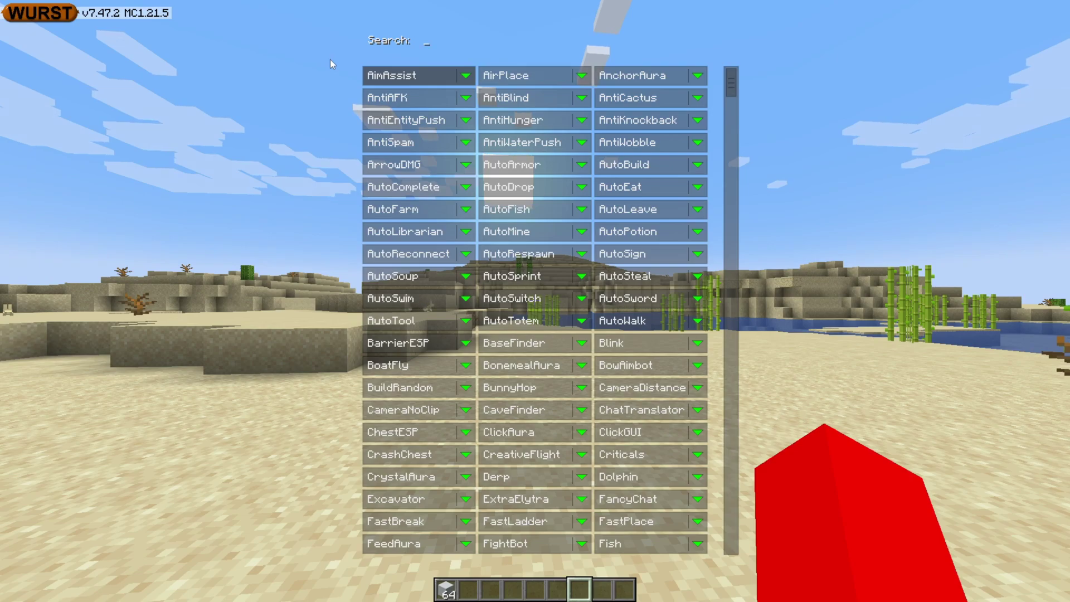
- Filter the hacks by 'auto', clear the search, and open AimAssist's settings page
{"action": "type", "text": "auto"}
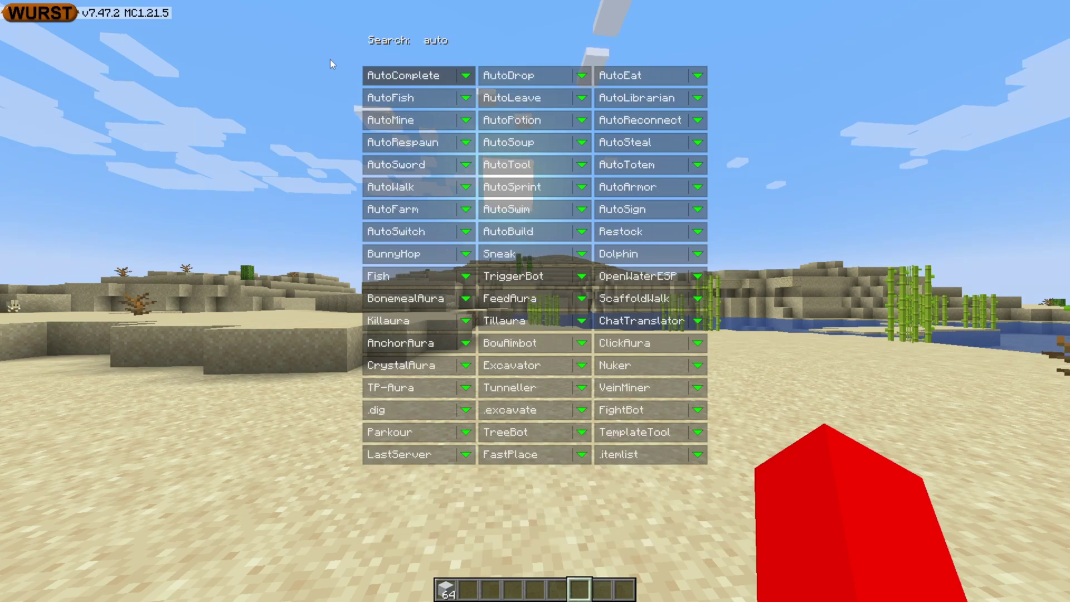
{"action": "key", "text": "BackSpace"}
{"action": "key", "text": "BackSpace"}
{"action": "key", "text": "BackSpace"}
{"action": "key", "text": "BackSpace"}
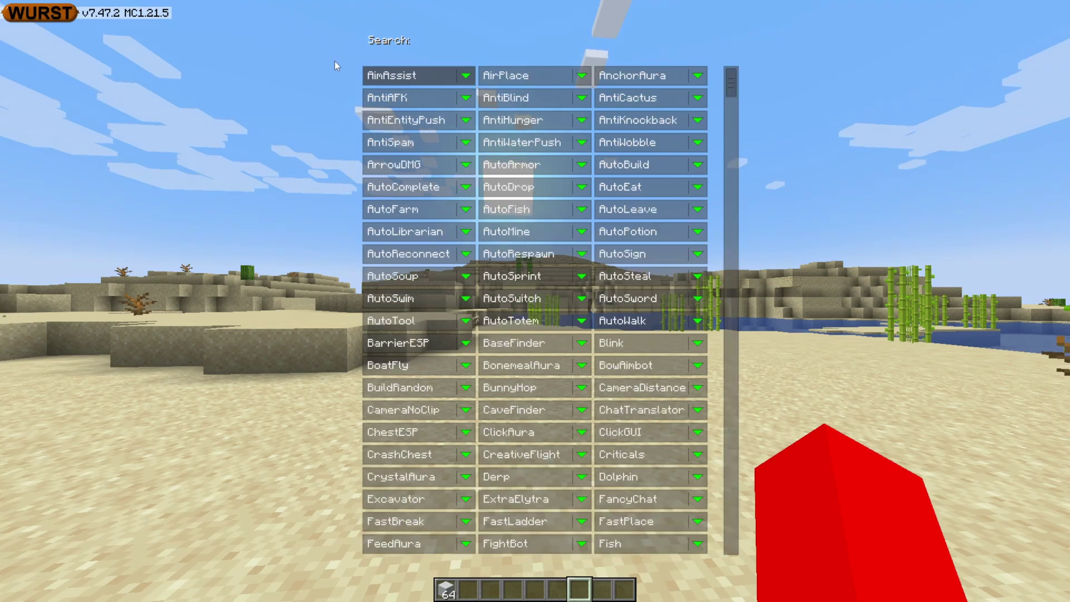
{"action": "left_click", "coordinate": [466, 76]}
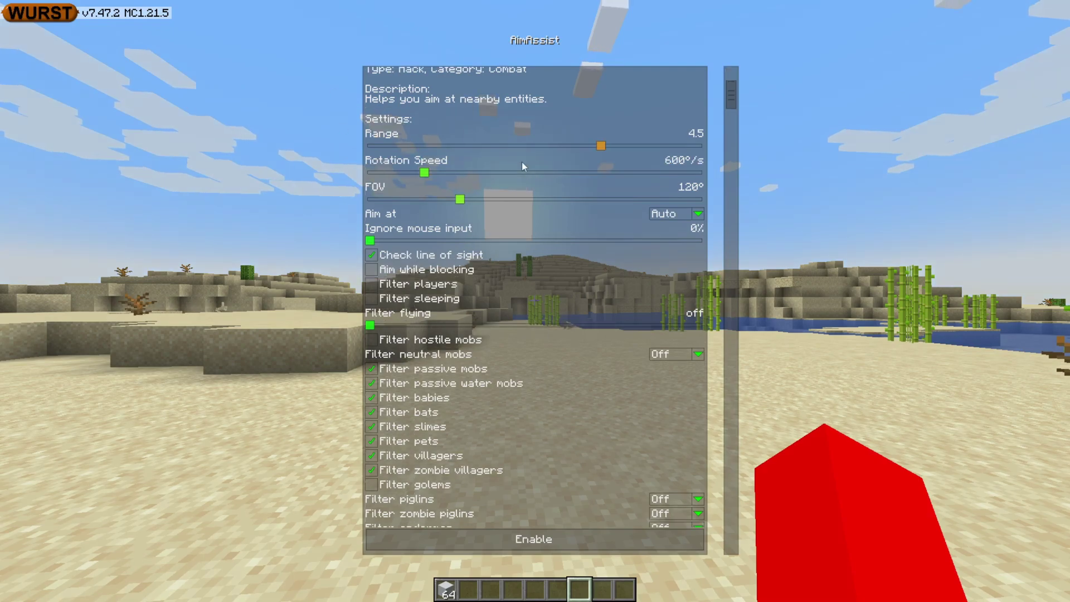
- Scroll through AimAssist's settings, enable then disable it, and return to the hack list
{"action": "scroll", "coordinate": [522, 161], "scroll_direction": "down", "scroll_amount": 5}
{"action": "scroll", "coordinate": [551, 259], "scroll_direction": "down", "scroll_amount": 4}
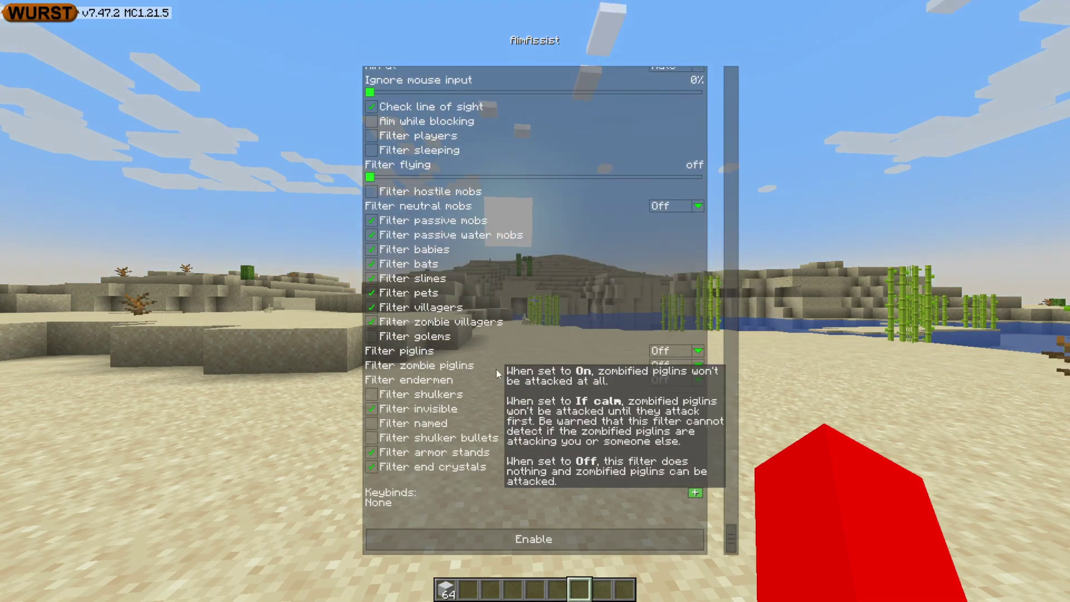
{"action": "left_click", "coordinate": [549, 543]}
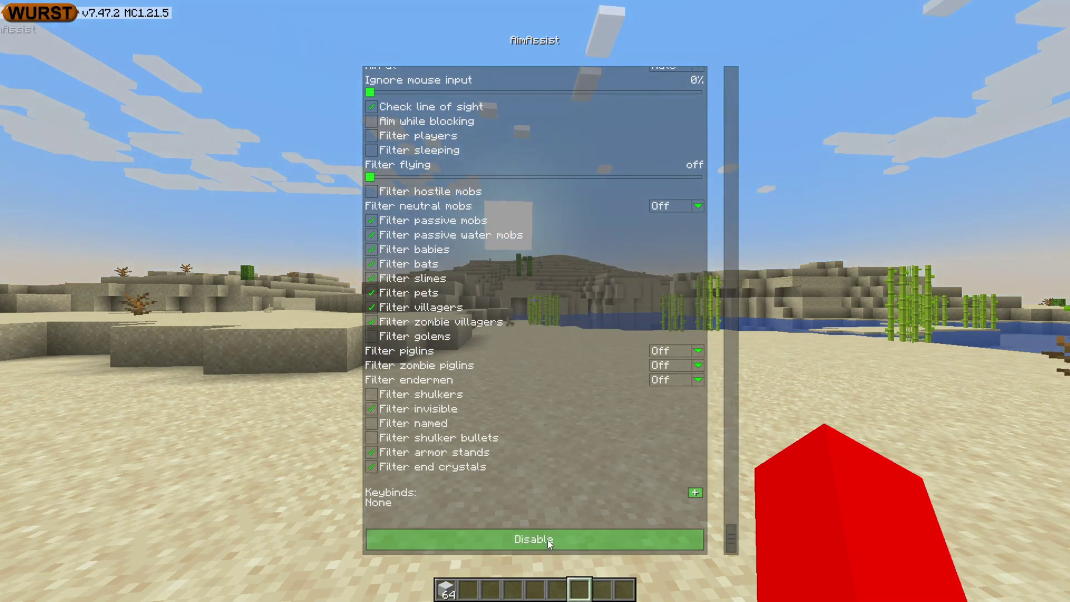
{"action": "left_click", "coordinate": [561, 544]}
{"action": "key", "text": "Escape"}
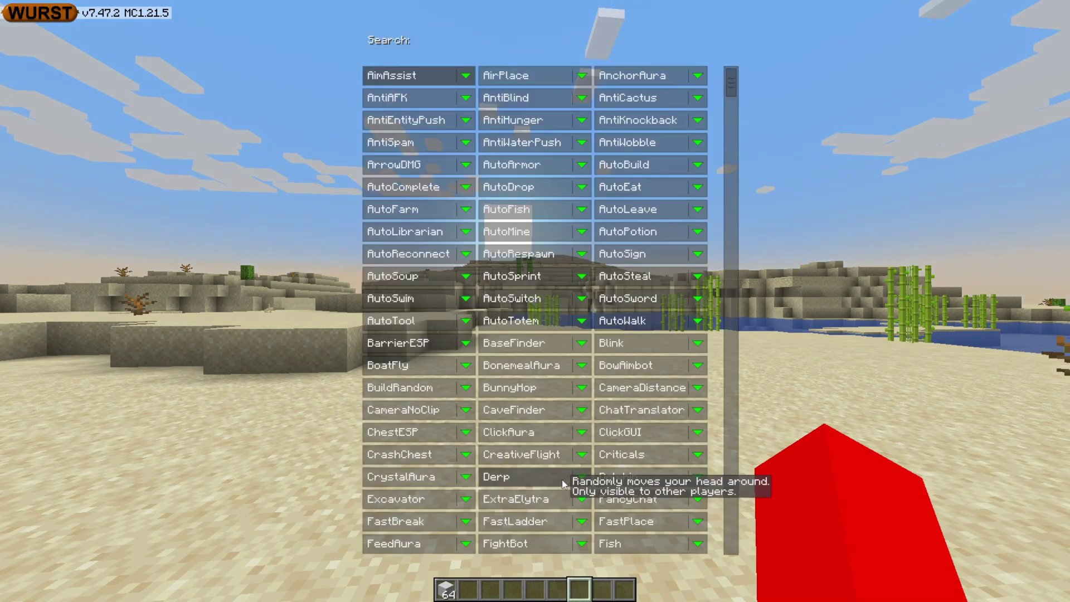
- Preview AirPlace's settings, then scroll to the list's end and open TabGUI's page
{"action": "left_click", "coordinate": [586, 76]}
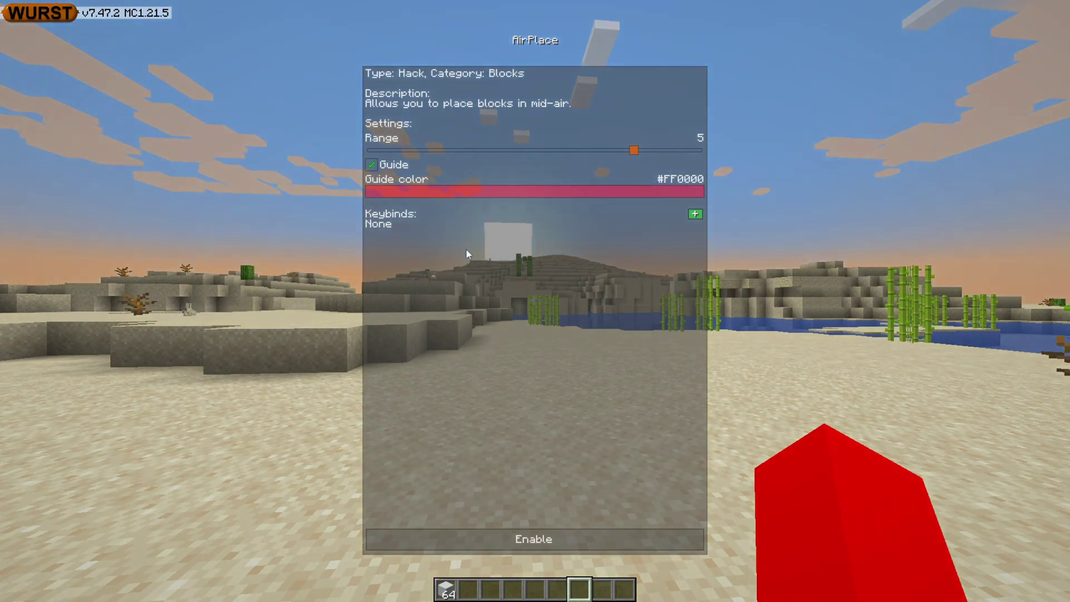
{"action": "key", "text": "Escape"}
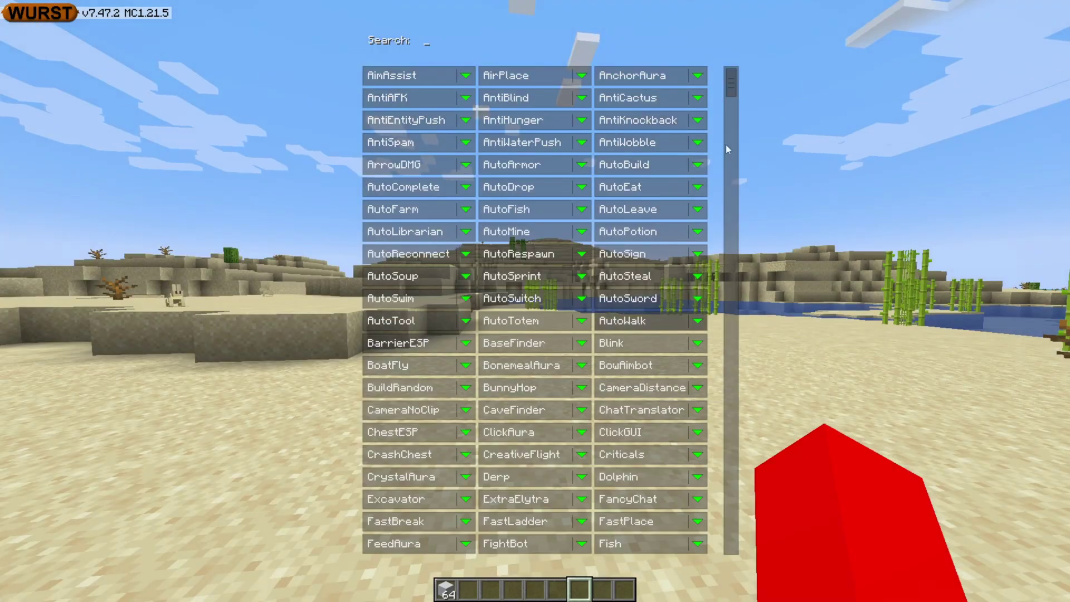
{"action": "left_click_drag", "start_coordinate": [734, 85], "coordinate": [754, 419]}
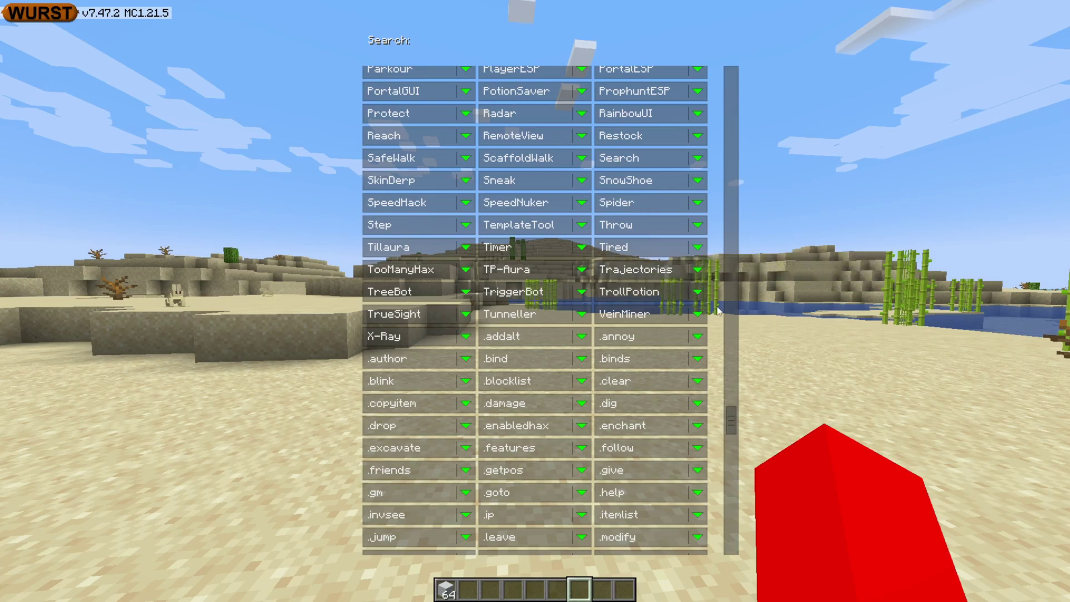
{"action": "scroll", "coordinate": [732, 426], "scroll_direction": "down", "scroll_amount": 1}
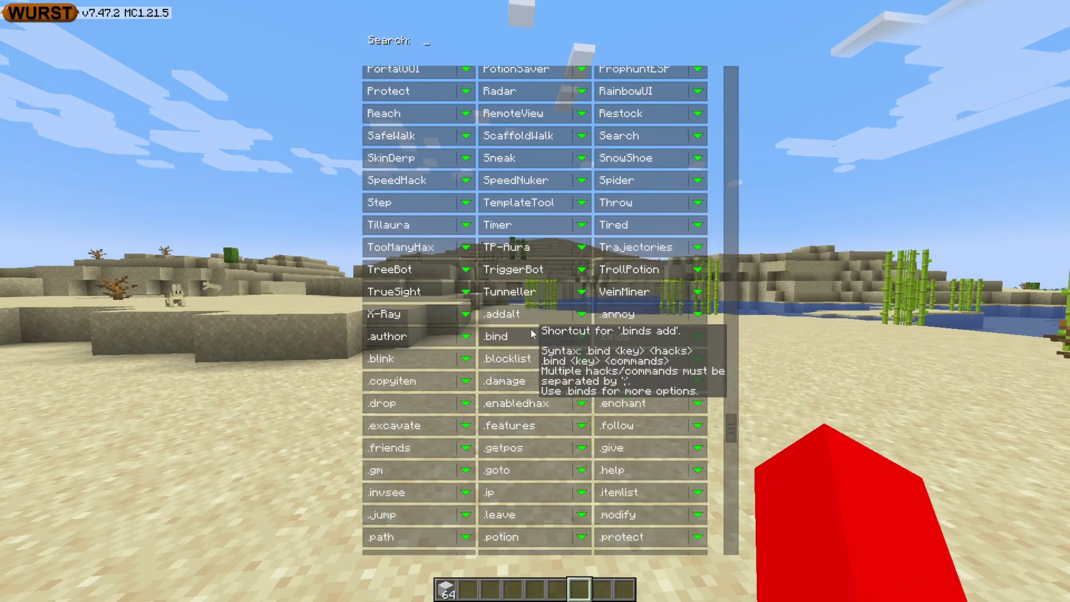
{"action": "left_click_drag", "start_coordinate": [730, 433], "coordinate": [748, 543]}
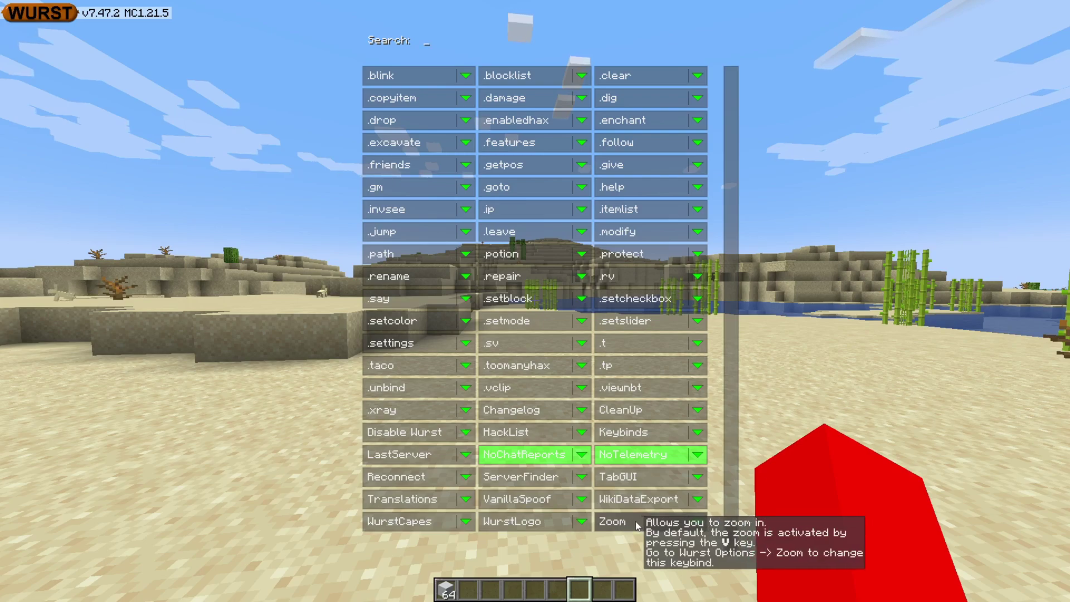
{"action": "left_click", "coordinate": [698, 477]}
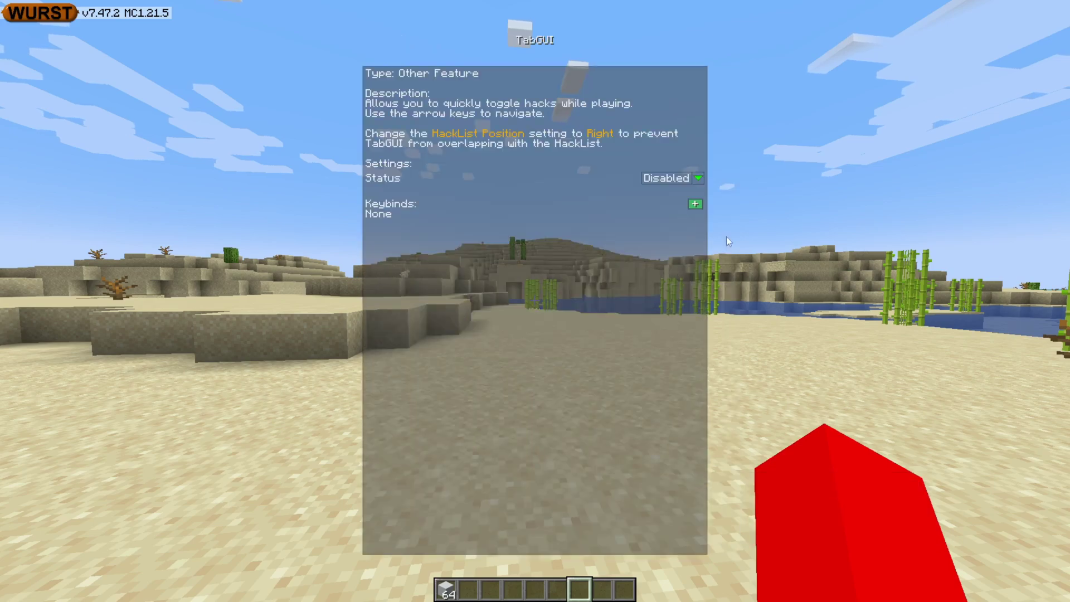
- Set TabGUI's status to Enabled and return to the game
{"action": "left_click", "coordinate": [690, 178]}
{"action": "left_click", "coordinate": [664, 189]}
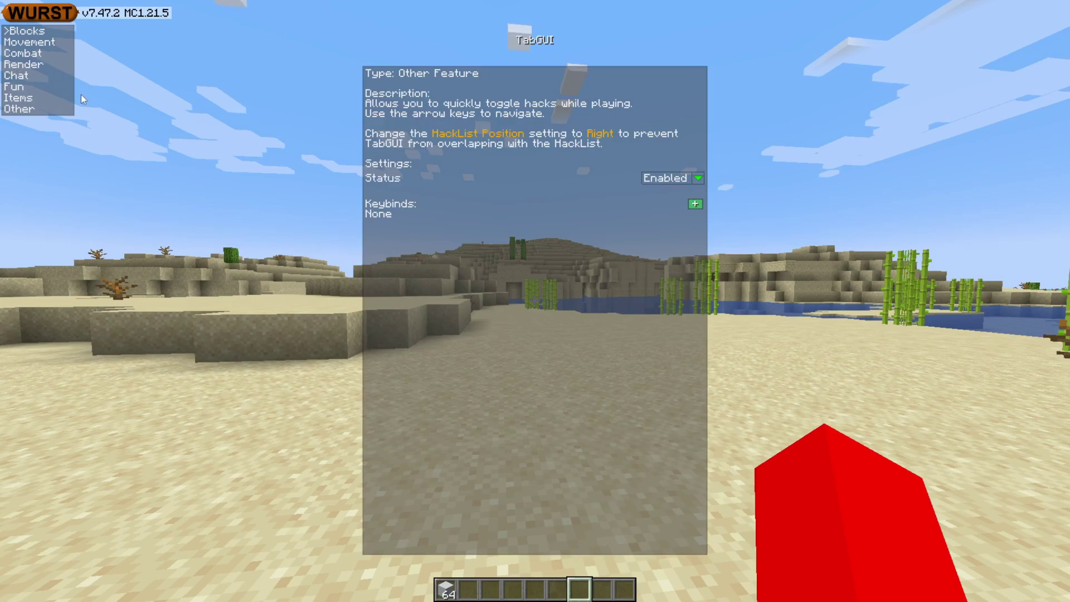
{"action": "key", "text": "Escape"}
{"action": "key", "text": "Escape"}
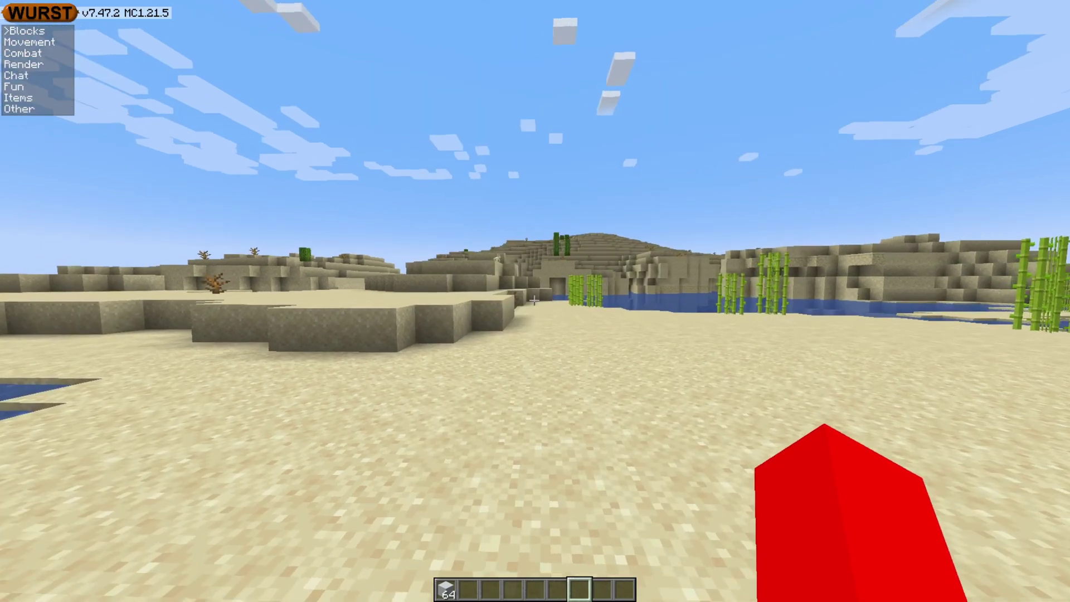
- Browse TabGUI's Combat category with arrow keys, moving between ClickAura and AutoPotion, then back out
{"action": "key", "text": "Down"}
{"action": "key", "text": "Down"}
{"action": "key", "text": "Right"}
{"action": "key", "text": "Down"}
{"action": "key", "text": "Down"}
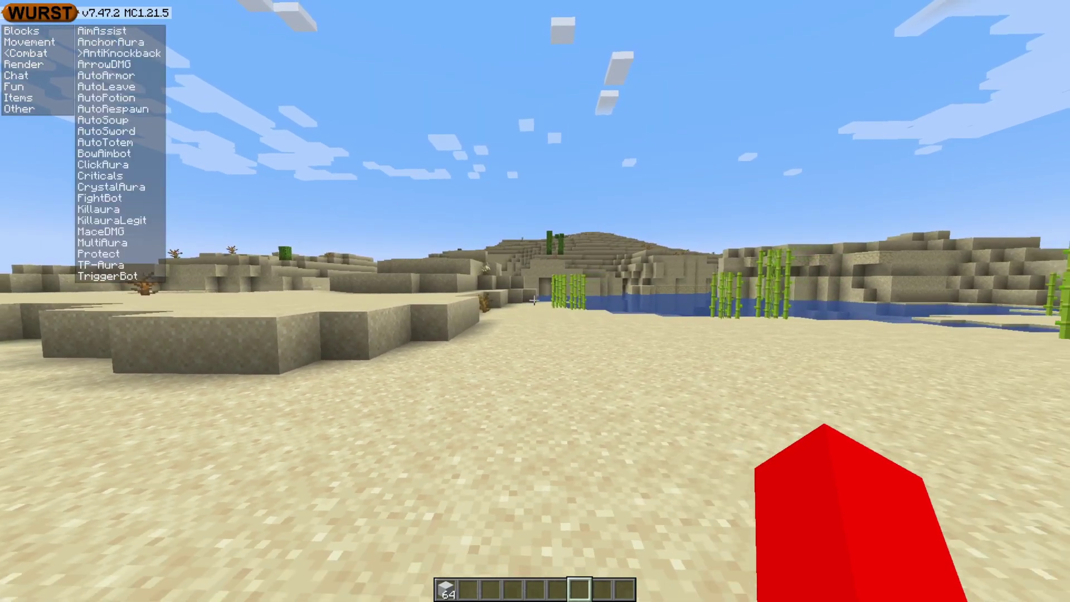
{"action": "key", "text": "Down"}
{"action": "key", "text": "Down"}
{"action": "key", "text": "Down"}
{"action": "key", "text": "Down"}
{"action": "key", "text": "Down"}
{"action": "key", "text": "Down"}
{"action": "key", "text": "Down"}
{"action": "key", "text": "Down"}
{"action": "key", "text": "Down"}
{"action": "key", "text": "Down"}
{"action": "key", "text": "w"}
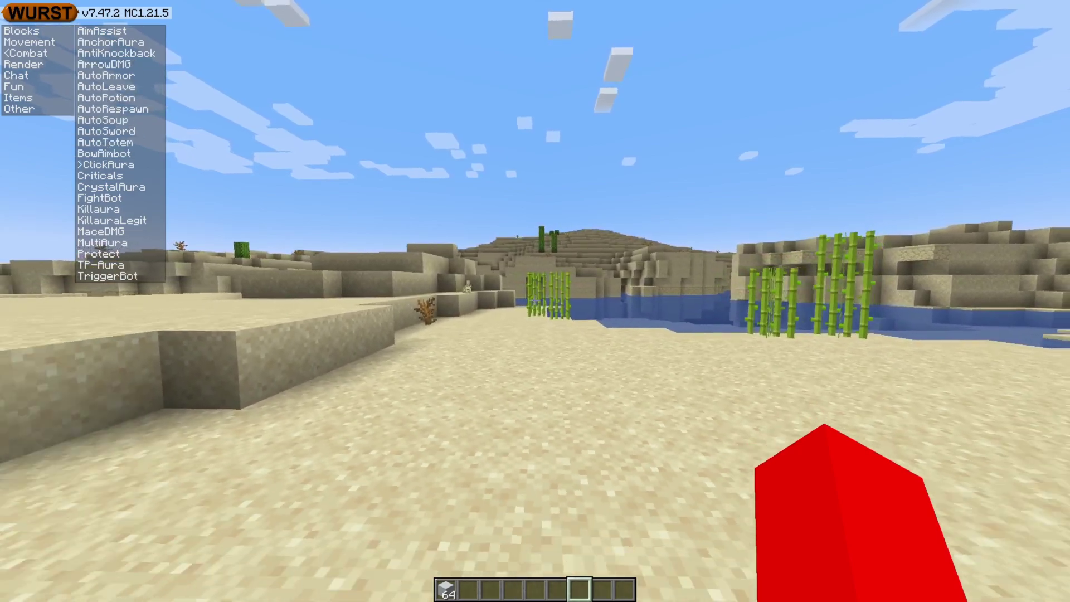
{"action": "key", "text": "Up"}
{"action": "key", "text": "Up"}
{"action": "key", "text": "Up"}
{"action": "key", "text": "Up"}
{"action": "key", "text": "Up"}
{"action": "key", "text": "Up"}
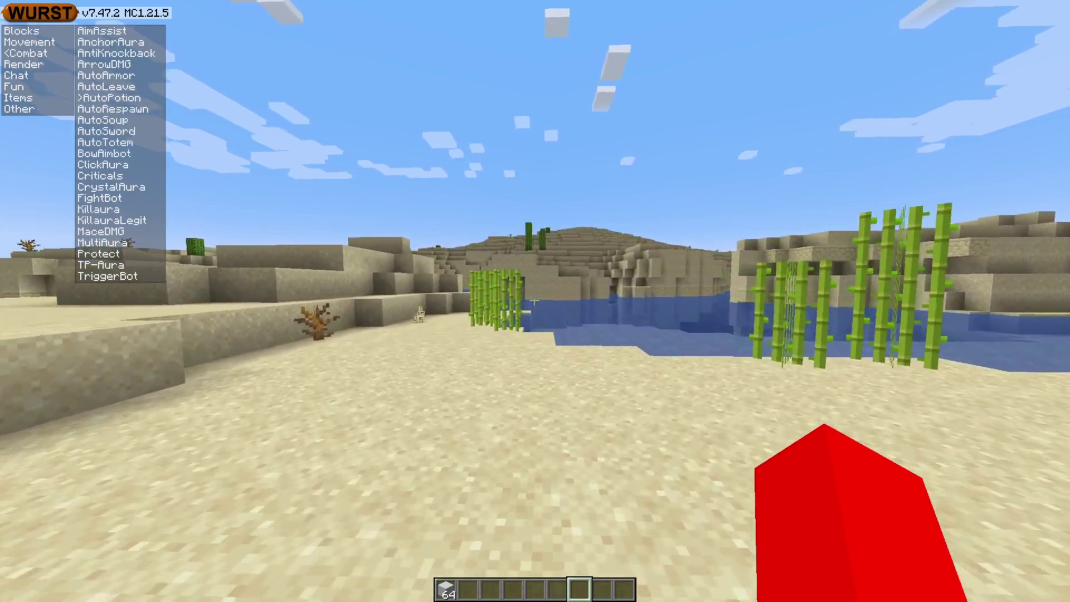
{"action": "key", "text": "s"}
{"action": "key", "text": "Left"}
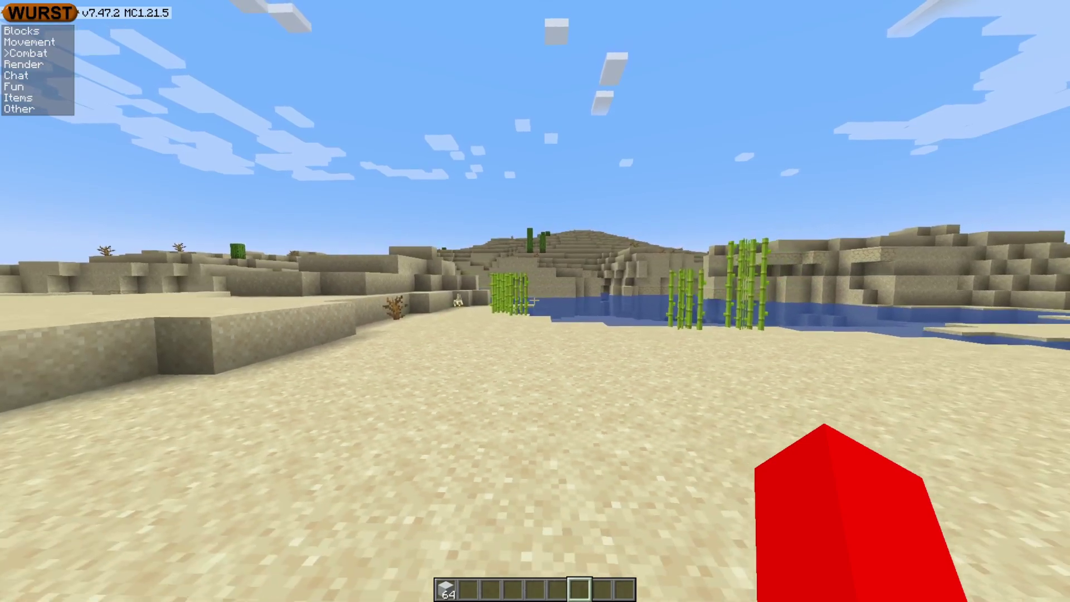
- Reopen the Wurst Navigator with Right Shift and scroll down its feature list
{"action": "key", "text": "Shift_R"}
{"action": "scroll", "coordinate": [613, 262], "scroll_direction": "down", "scroll_amount": 3}
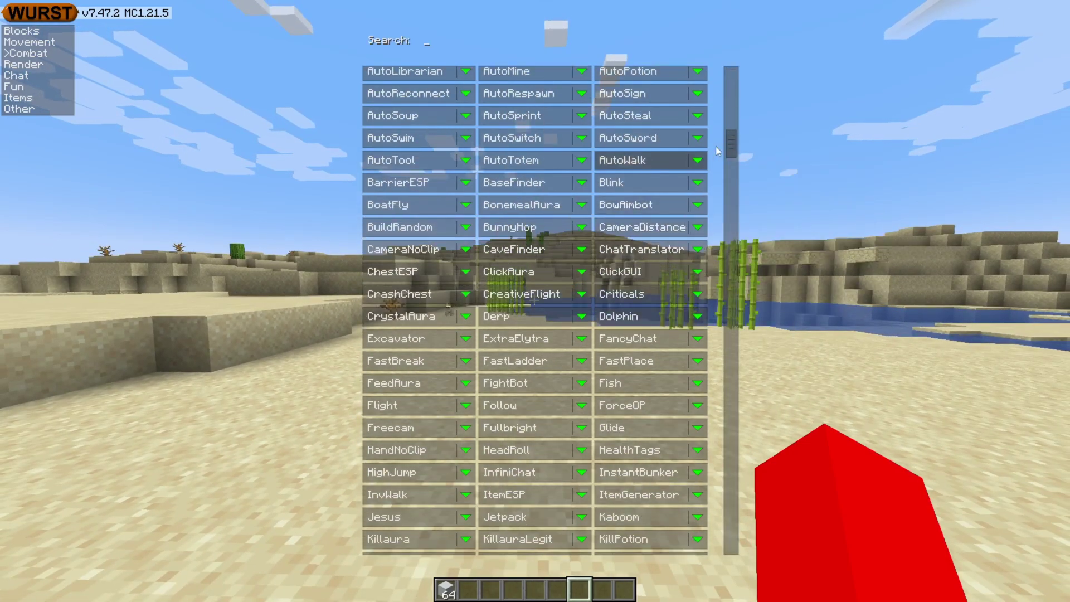
{"action": "scroll", "coordinate": [716, 146], "scroll_direction": "down", "scroll_amount": 10}
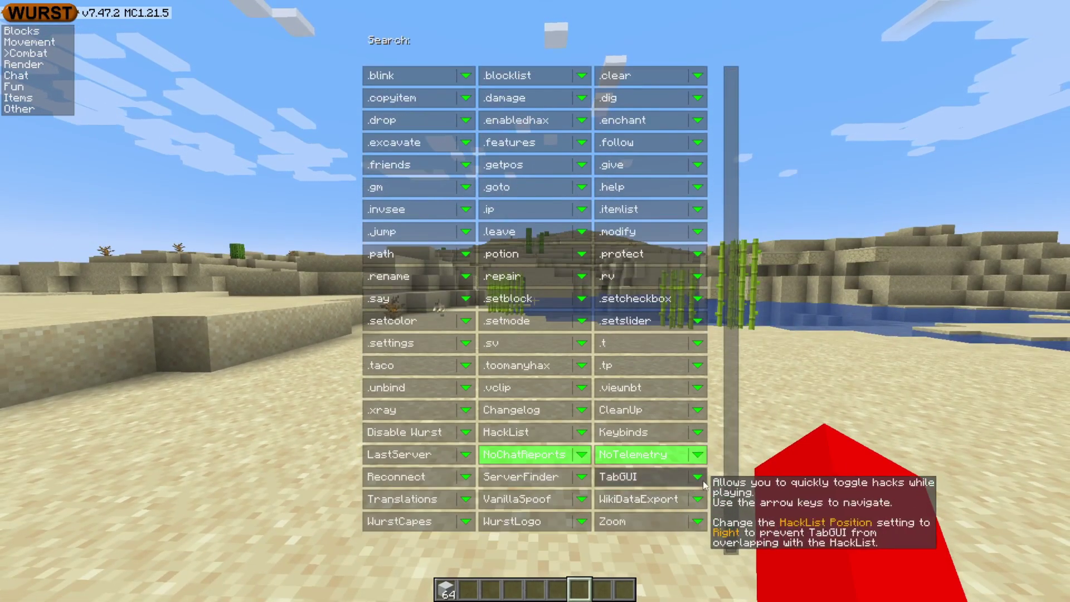
- Set TabGUI's status back to Disabled and return to the hack list
{"action": "left_click", "coordinate": [700, 479]}
{"action": "left_click", "coordinate": [673, 179]}
{"action": "left_click", "coordinate": [661, 191]}
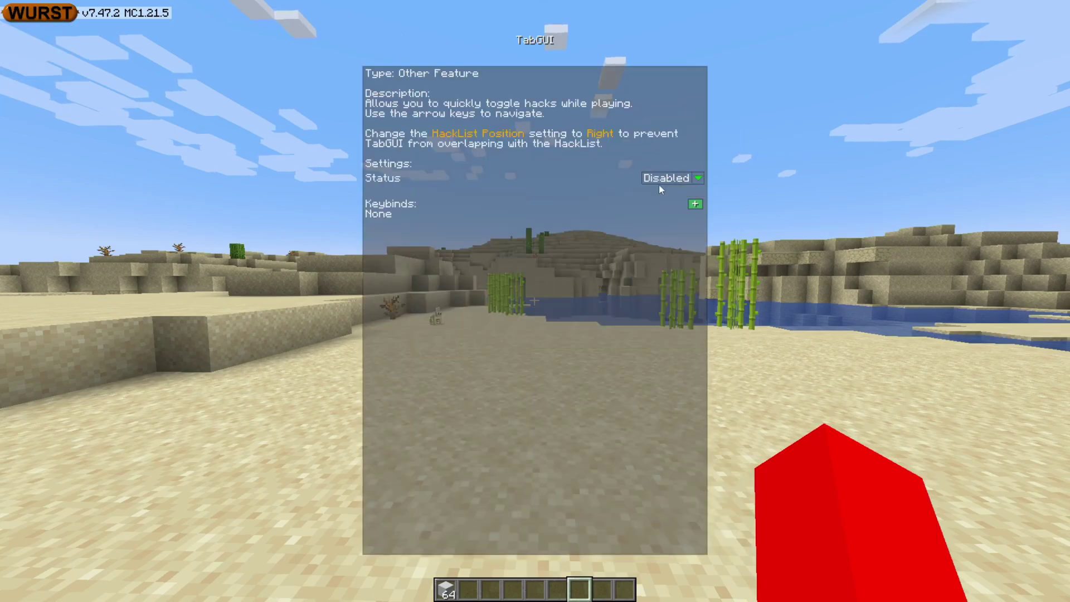
{"action": "key", "text": "Escape"}
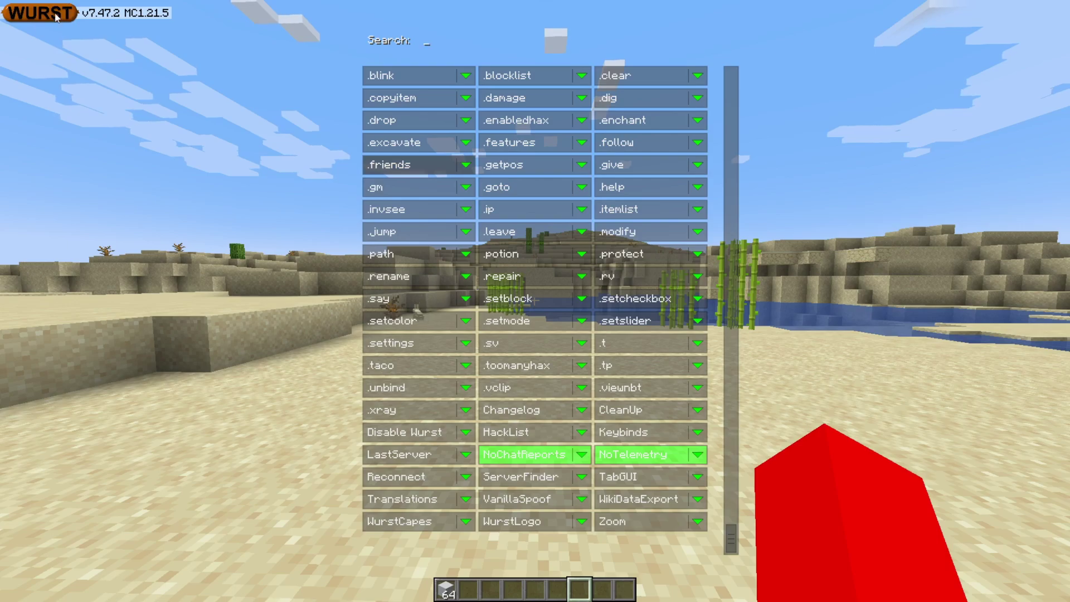
- Set WurstLogo visibility to 'Only when outdated' and return to the game
{"action": "right_click", "coordinate": [559, 528]}
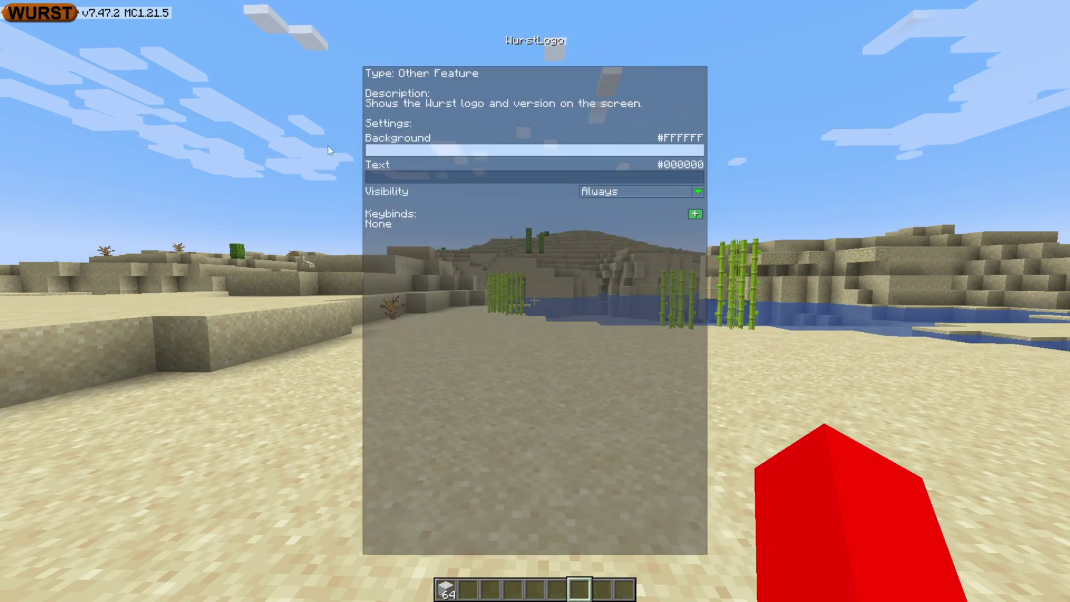
{"action": "left_click", "coordinate": [680, 190]}
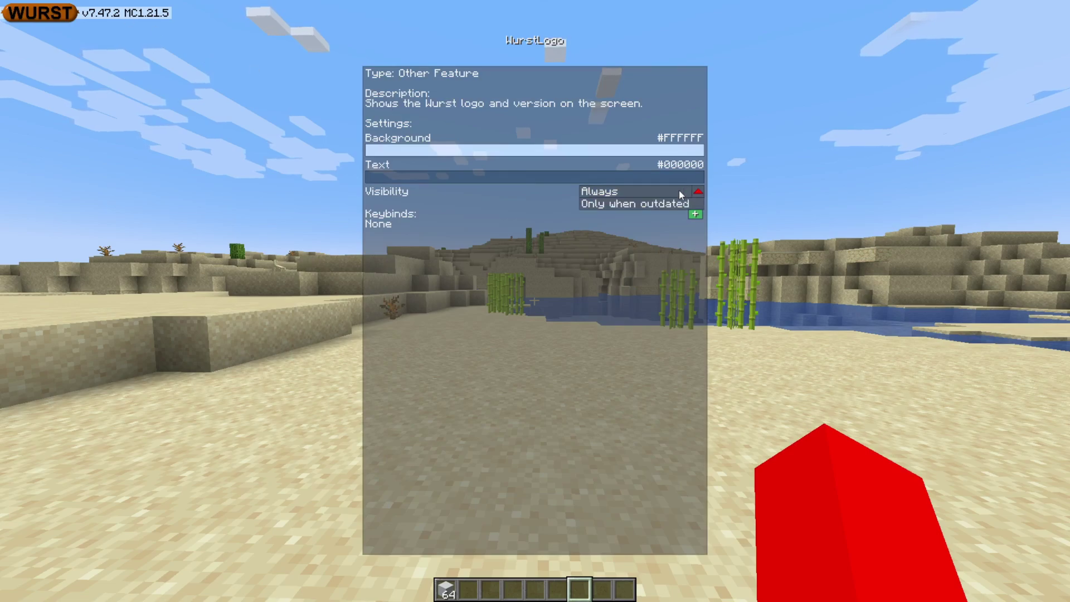
{"action": "left_click", "coordinate": [643, 204]}
{"action": "key", "text": "Escape"}
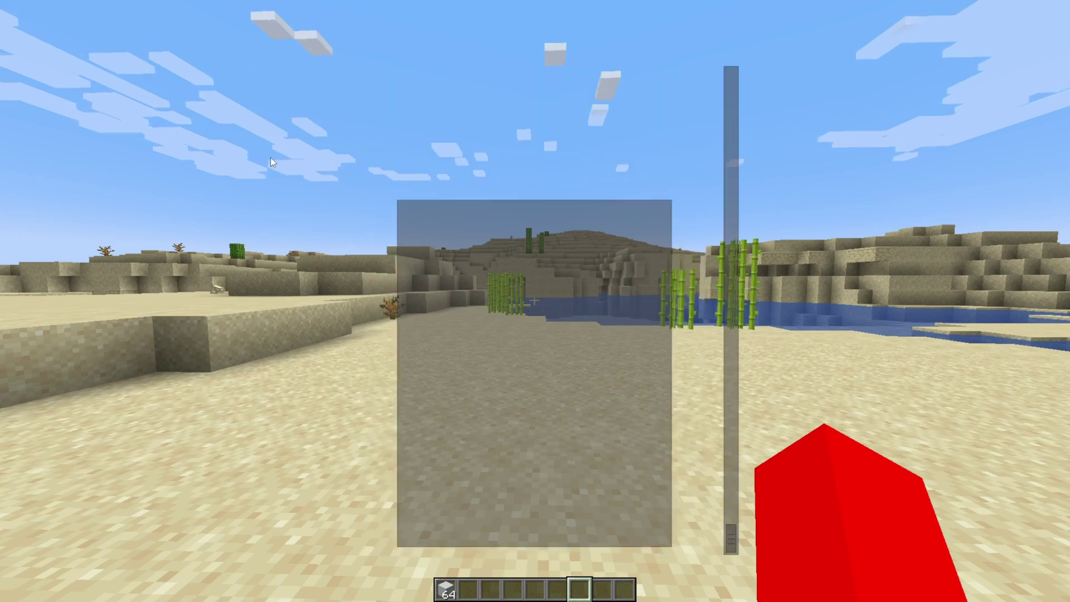
{"action": "key", "text": "Escape"}
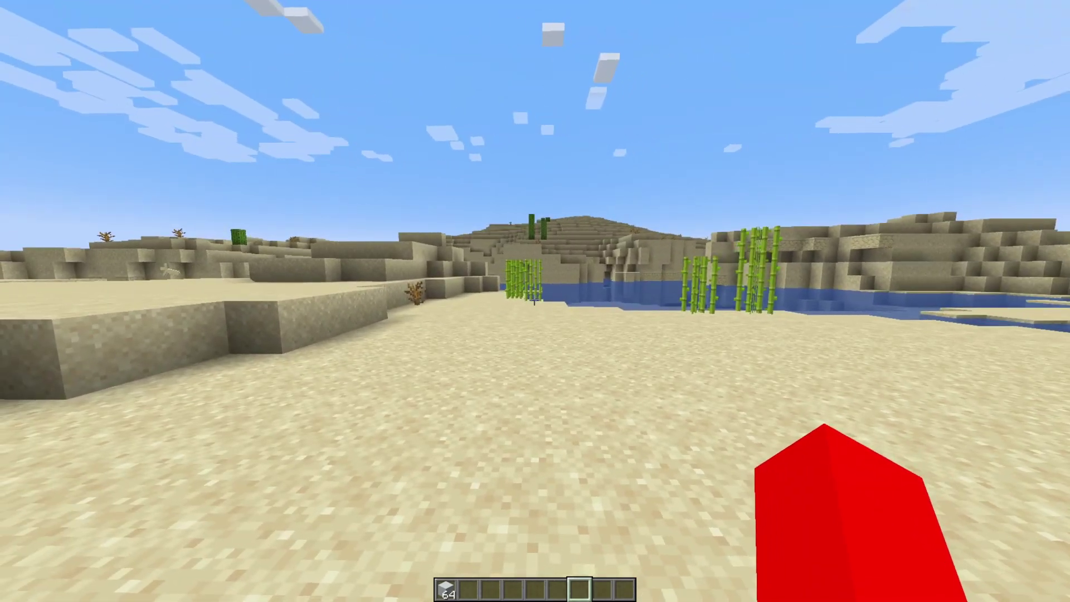
- Open and close the hack navigator, then bring up the ClickGUI category panels with Right Shift
{"action": "key", "text": "period"}
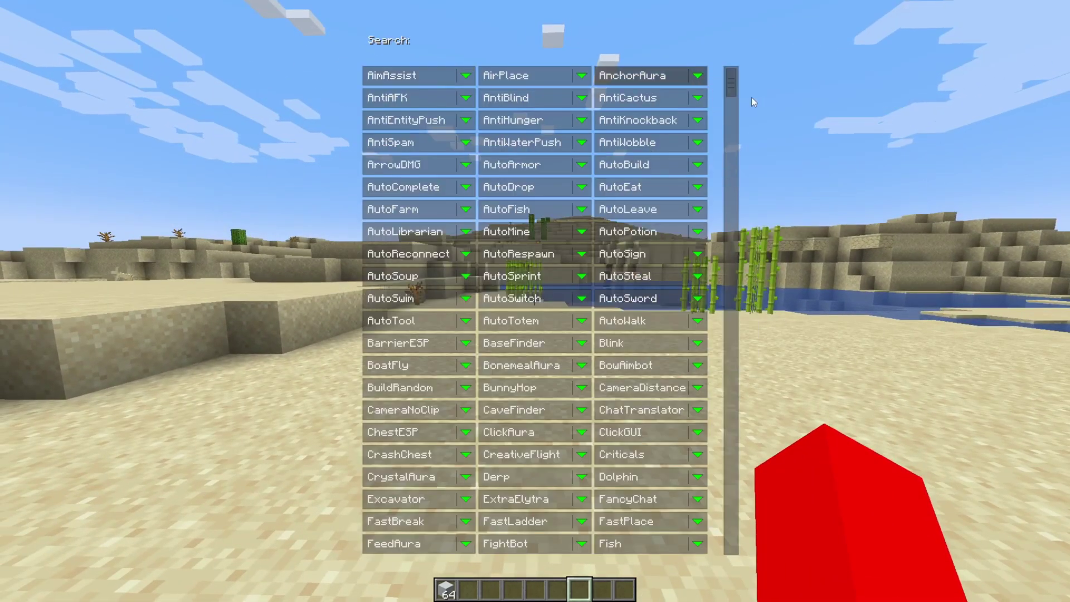
{"action": "key", "text": "Escape"}
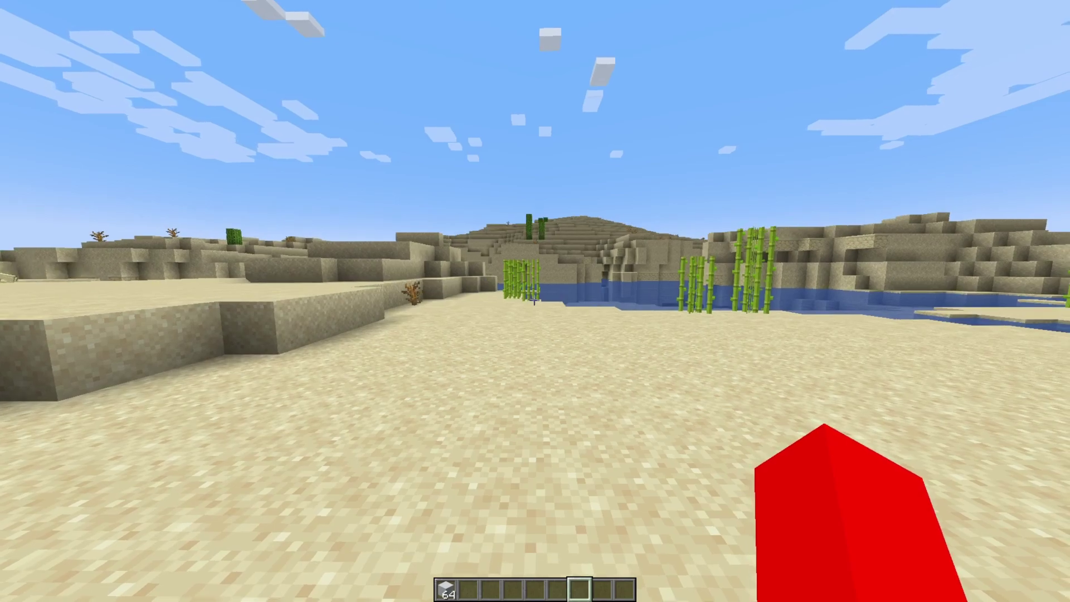
{"action": "key", "text": "Shift_R"}
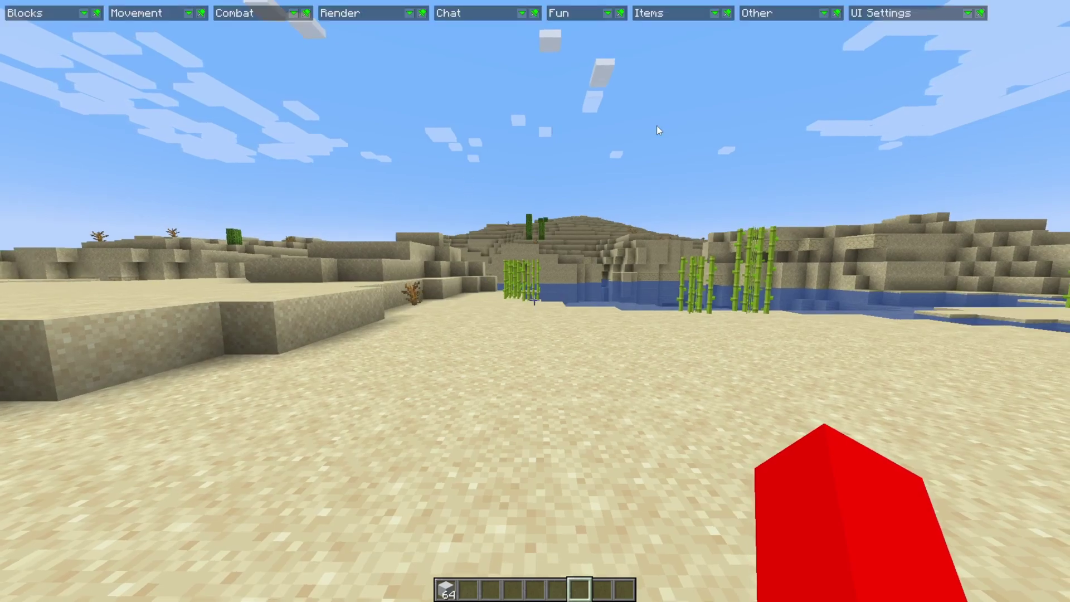
- Expand all nine ClickGUI categories, from UI Settings through Blocks
{"action": "left_click", "coordinate": [968, 13]}
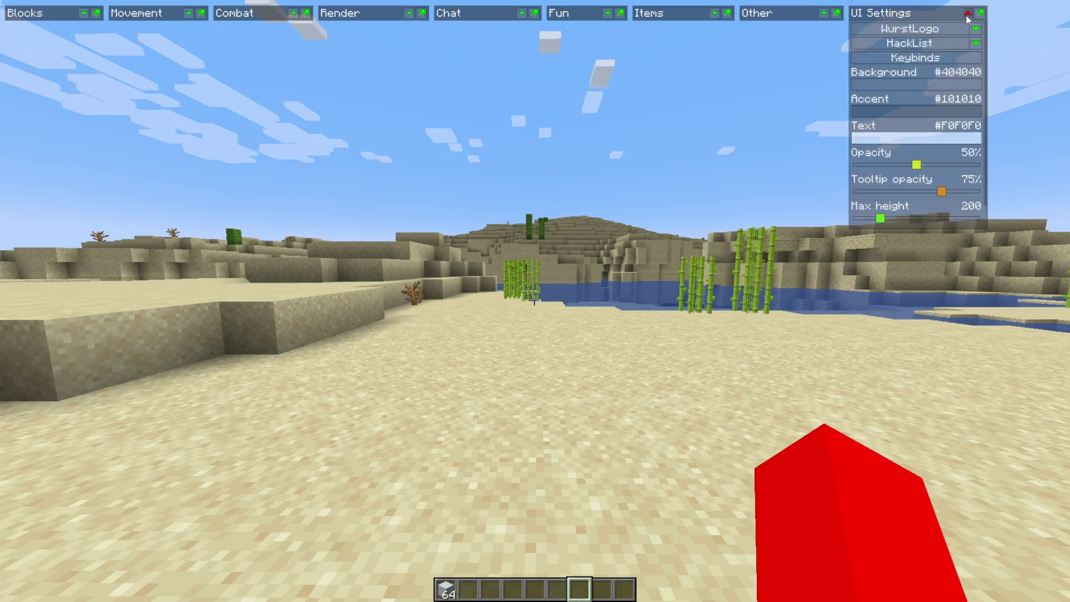
{"action": "left_click", "coordinate": [824, 14]}
{"action": "left_click", "coordinate": [714, 13]}
{"action": "left_click", "coordinate": [606, 13]}
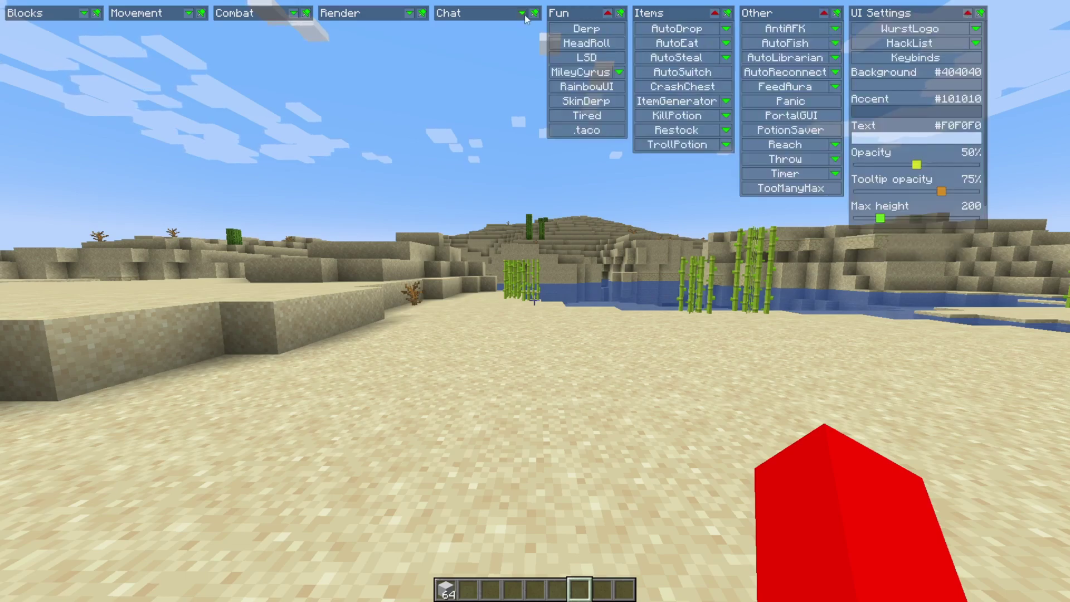
{"action": "left_click", "coordinate": [520, 13]}
{"action": "left_click", "coordinate": [410, 13]}
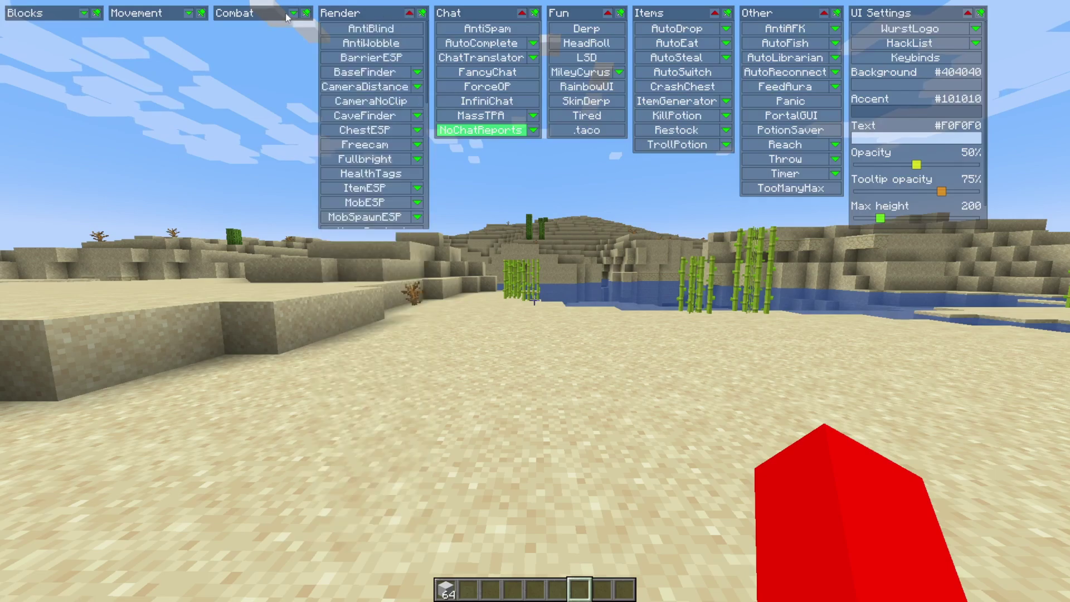
{"action": "left_click", "coordinate": [293, 14]}
{"action": "left_click", "coordinate": [190, 13]}
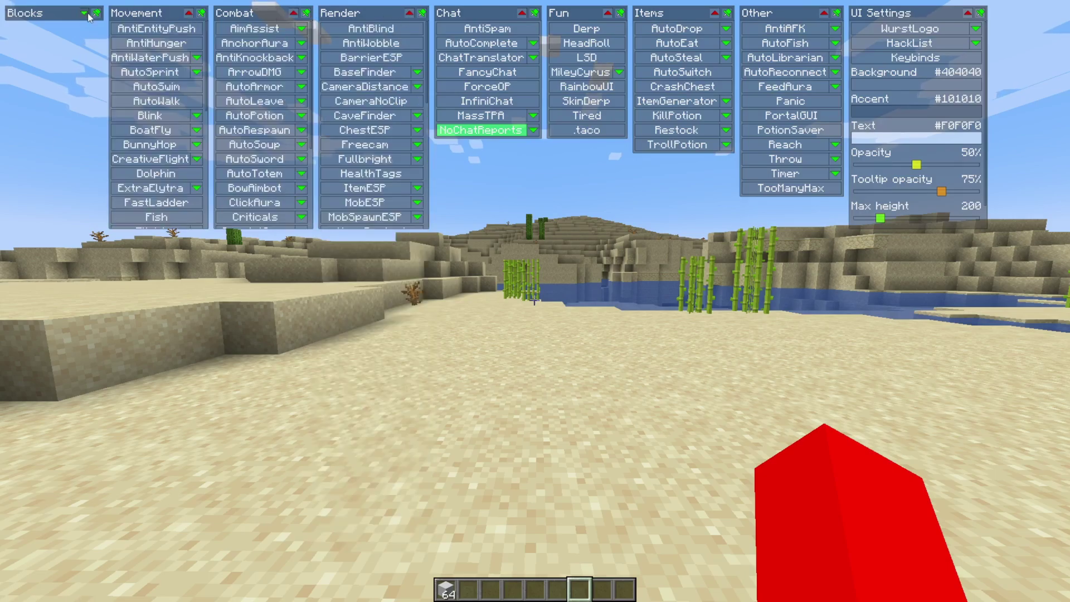
{"action": "left_click", "coordinate": [84, 13]}
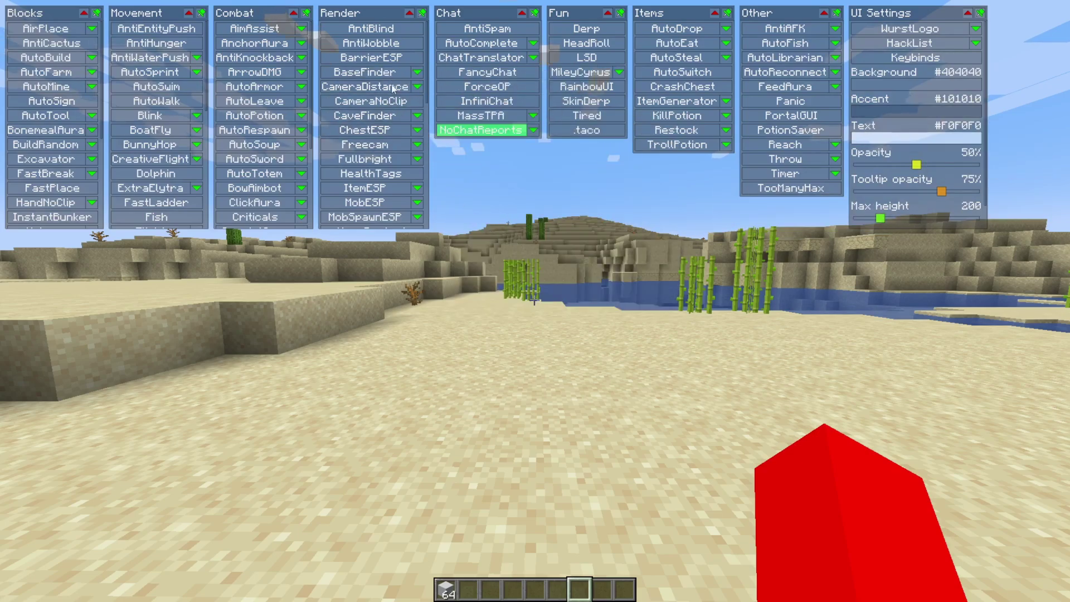
- Scroll down and back up through the Render panel's hack list
{"action": "scroll", "coordinate": [392, 73], "scroll_direction": "down", "scroll_amount": 3}
{"action": "scroll", "coordinate": [393, 76], "scroll_direction": "down", "scroll_amount": 16}
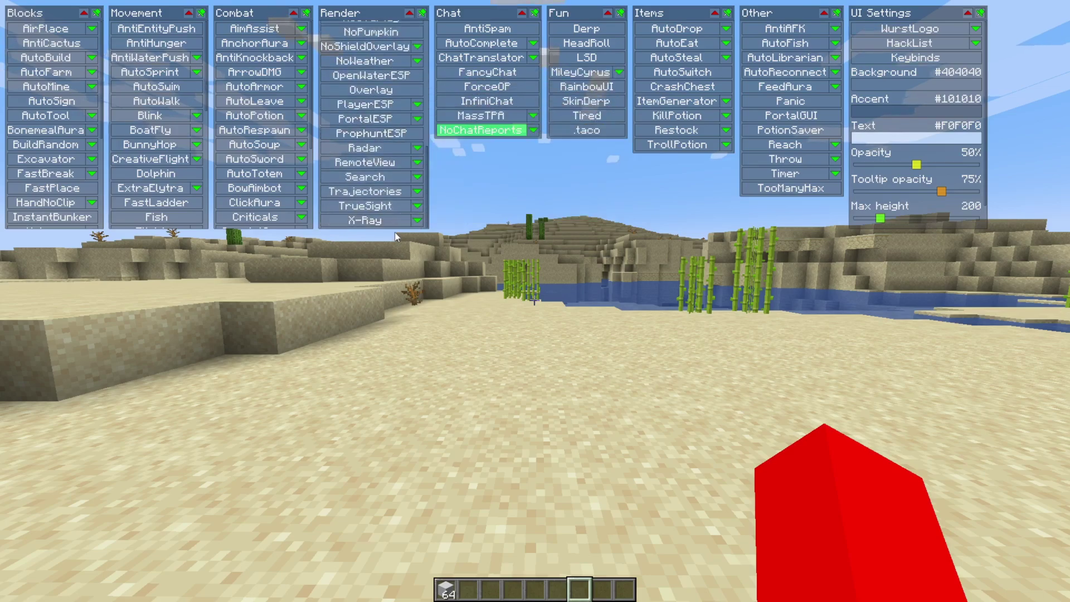
{"action": "scroll", "coordinate": [397, 187], "scroll_direction": "up", "scroll_amount": 10}
{"action": "scroll", "coordinate": [398, 190], "scroll_direction": "up", "scroll_amount": 9}
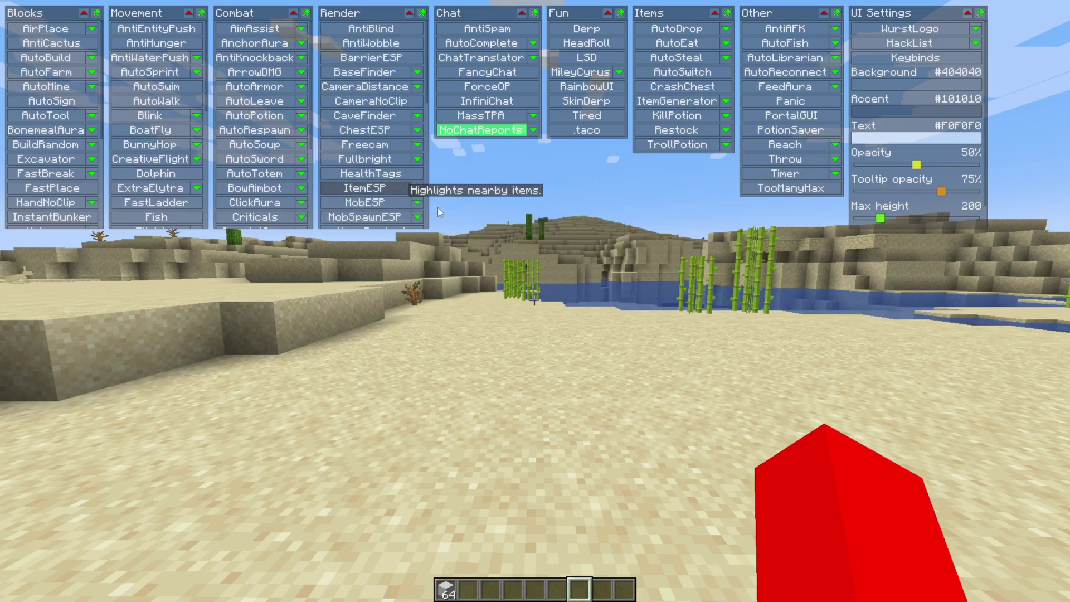
- Close the ClickGUI panels and scroll through the Navigator's feature list
{"action": "key", "text": "Escape"}
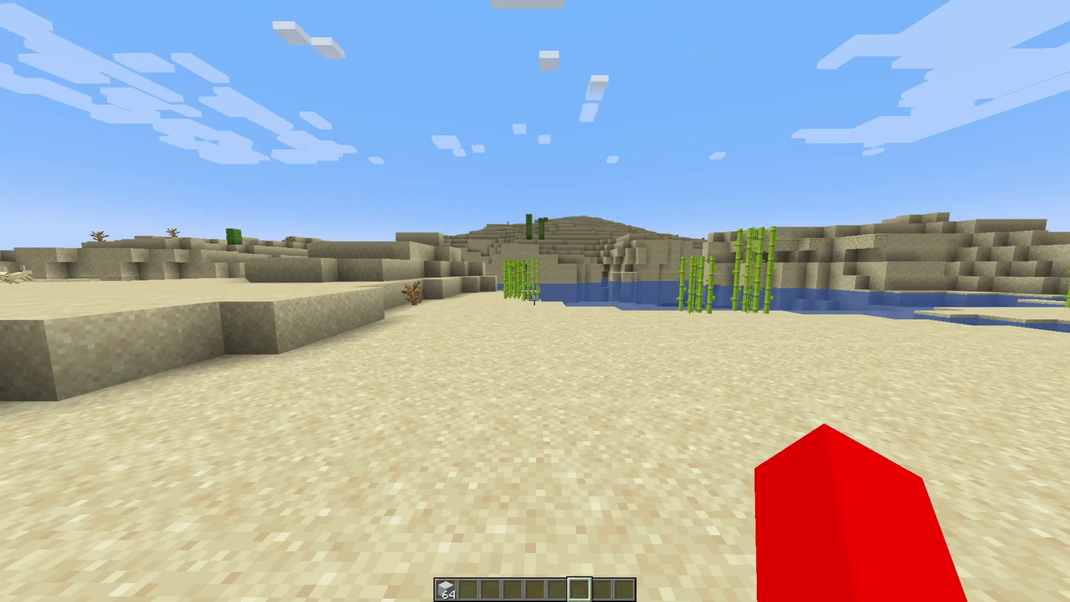
{"action": "key", "text": "Shift_R"}
{"action": "left_click_drag", "start_coordinate": [729, 89], "coordinate": [737, 443]}
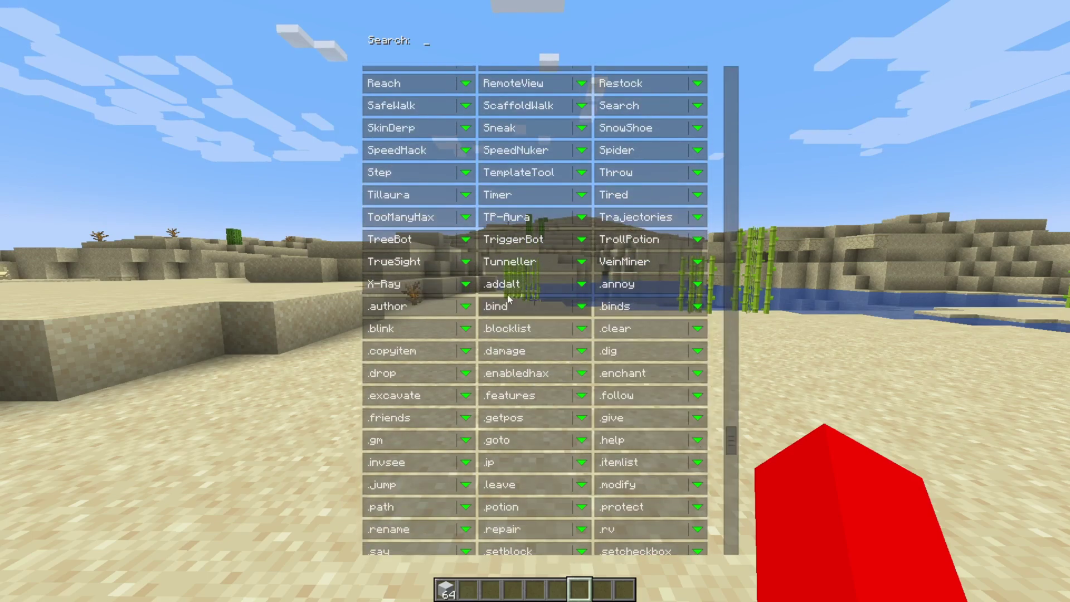
- Leave the navigator and send .help in chat to list command page 1/7
{"action": "key", "text": "Escape"}
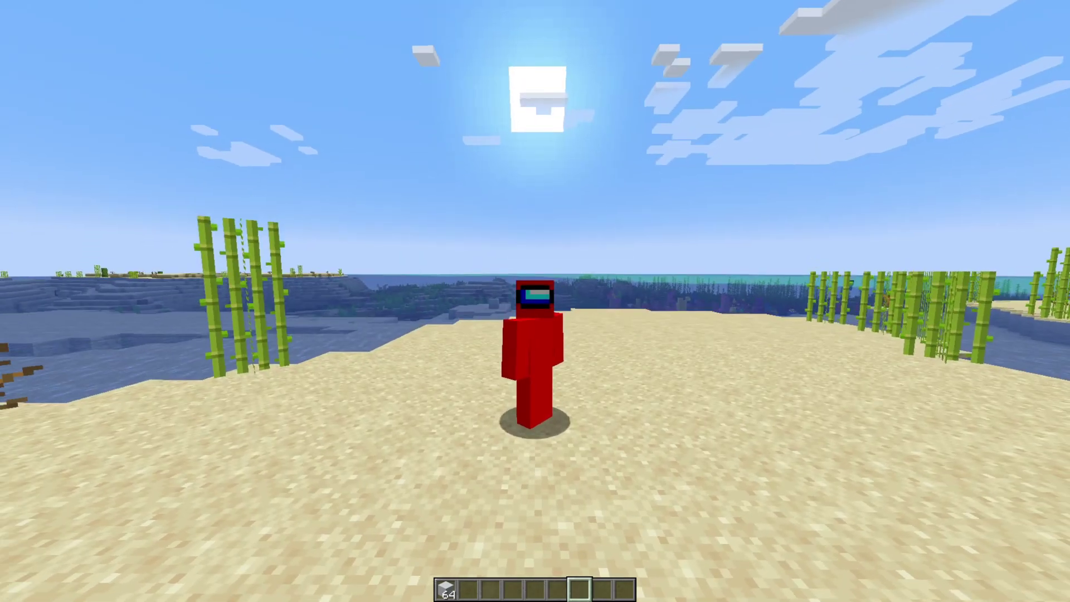
{"action": "key", "text": "t"}
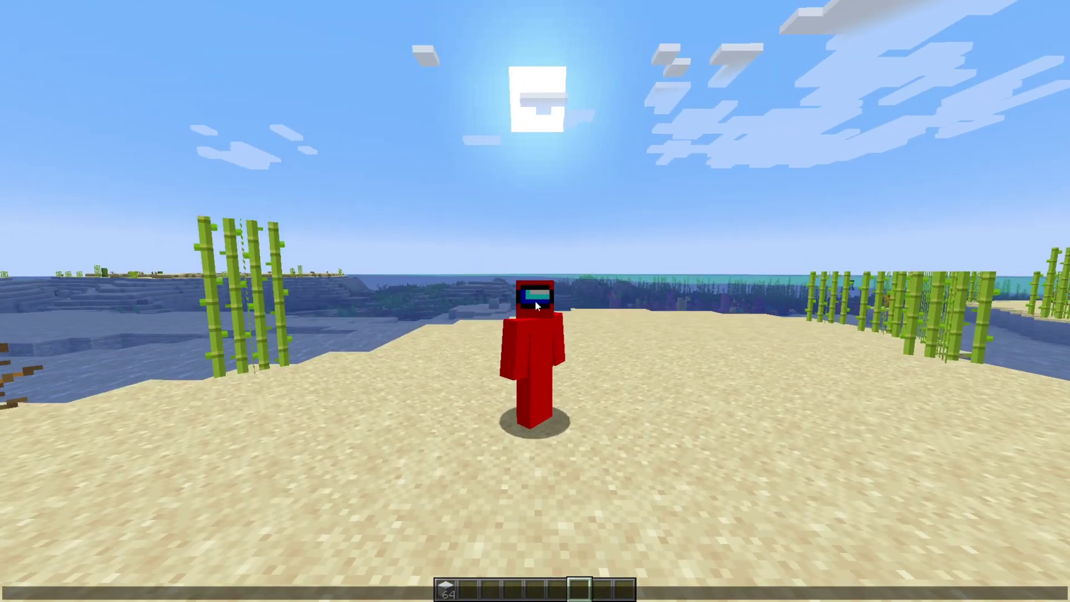
{"action": "type", "text": ".help"}
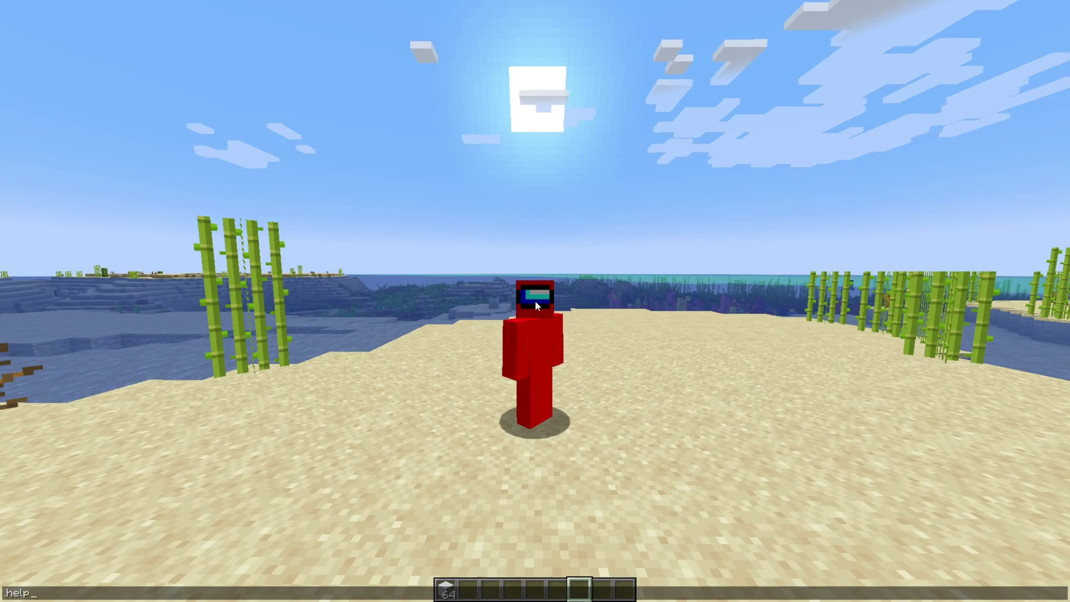
{"action": "key", "text": "Return"}
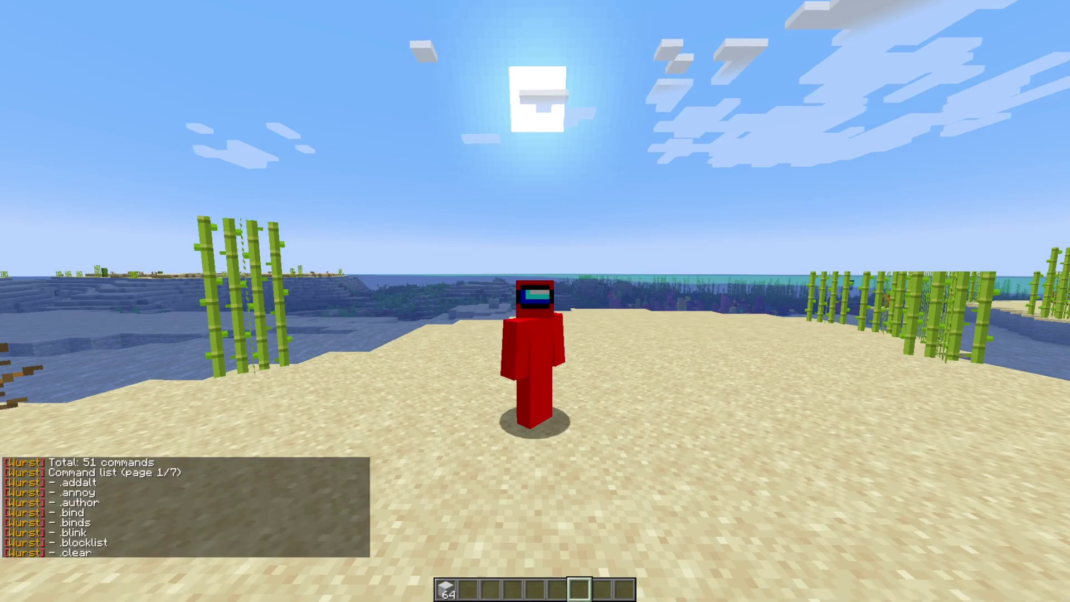
- Send .help 3 to show command page 3/7, then bring up the Game Menu
{"action": "key", "text": "t"}
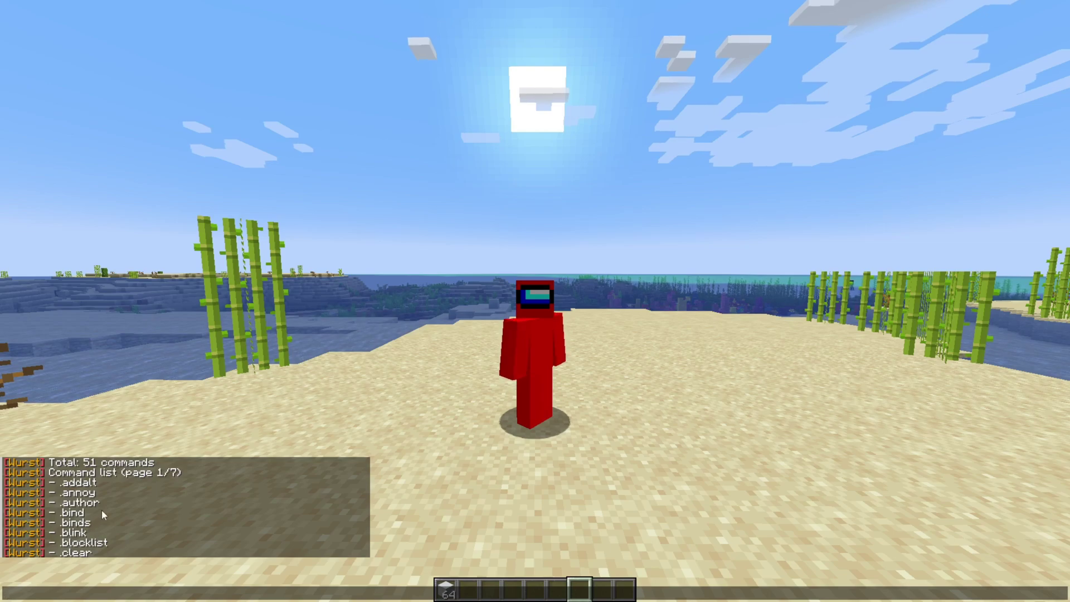
{"action": "type", "text": ".help"}
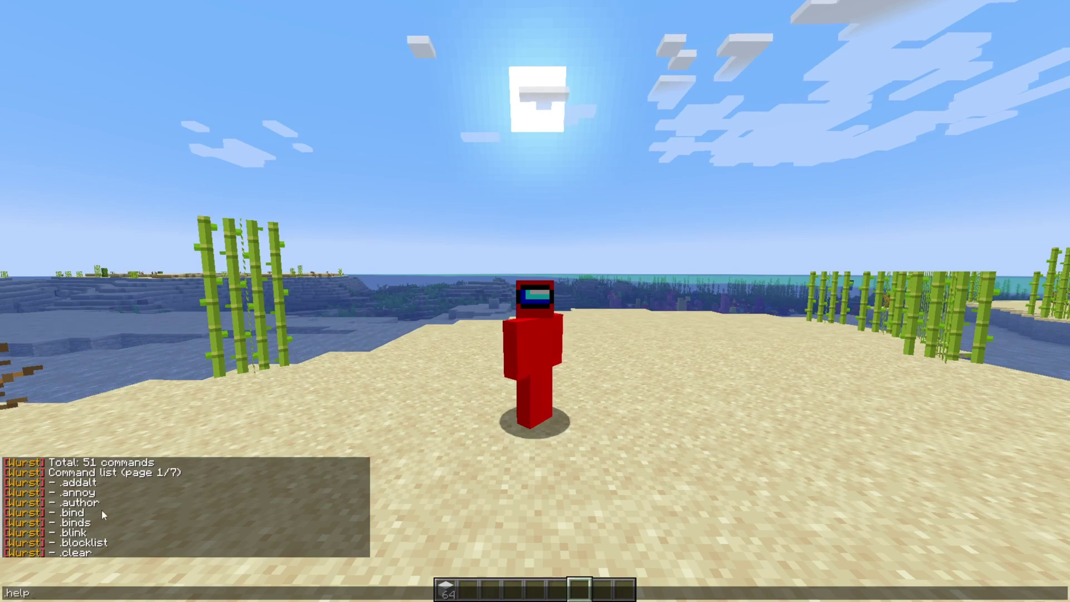
{"action": "type", "text": " 3"}
{"action": "key", "text": "Return"}
{"action": "key", "text": "t"}
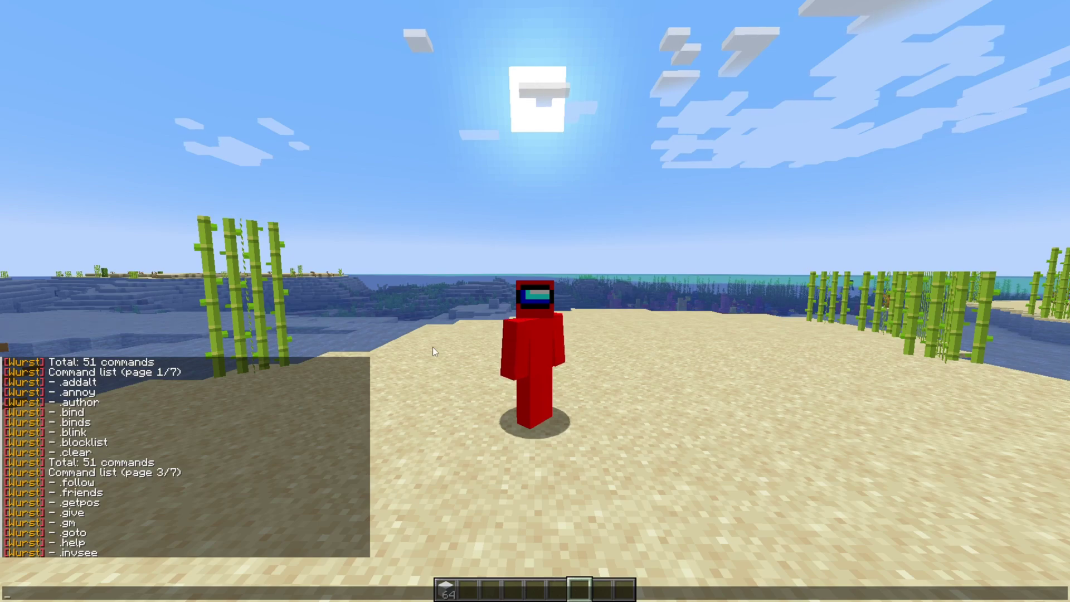
{"action": "key", "text": "Escape"}
{"action": "key", "text": "Escape"}
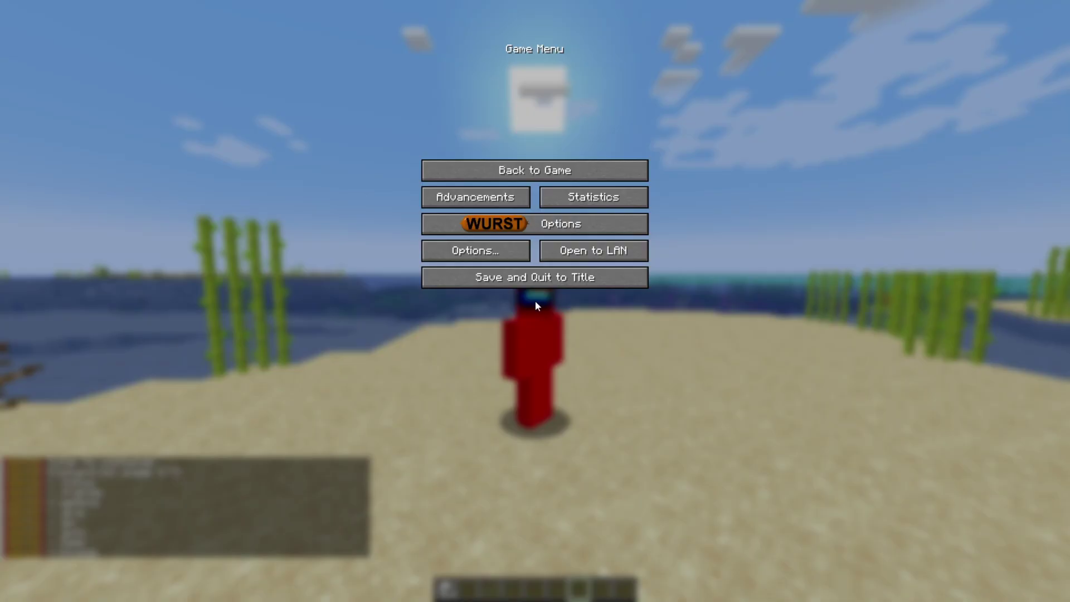
{"action": "key", "text": "Escape"}
{"action": "key", "text": "Shift_R"}
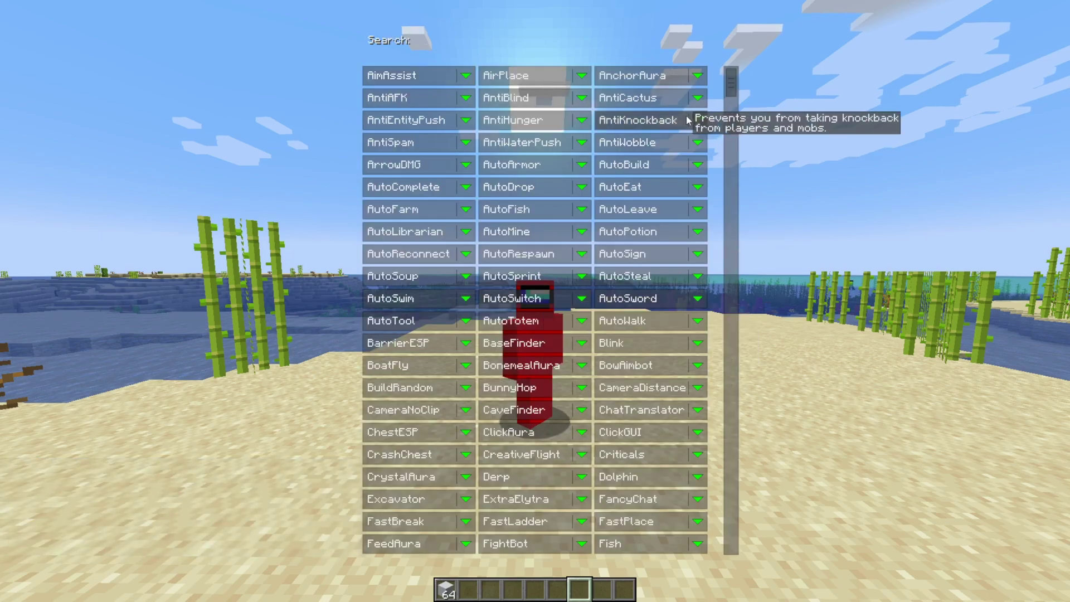
{"action": "scroll", "coordinate": [697, 334], "scroll_direction": "down", "scroll_amount": 20}
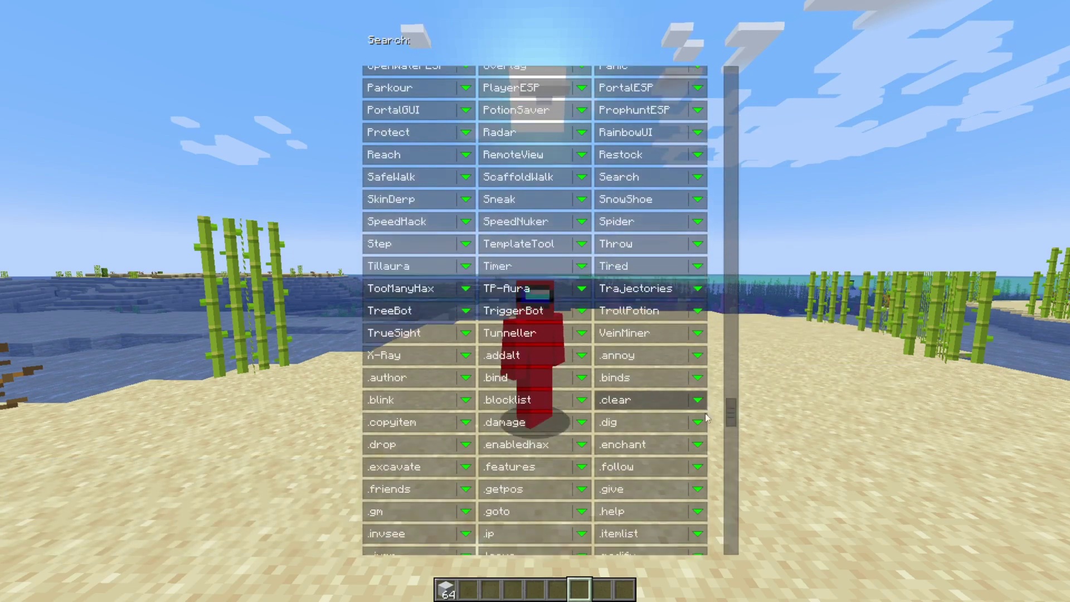
{"action": "scroll", "coordinate": [706, 418], "scroll_direction": "down", "scroll_amount": 6}
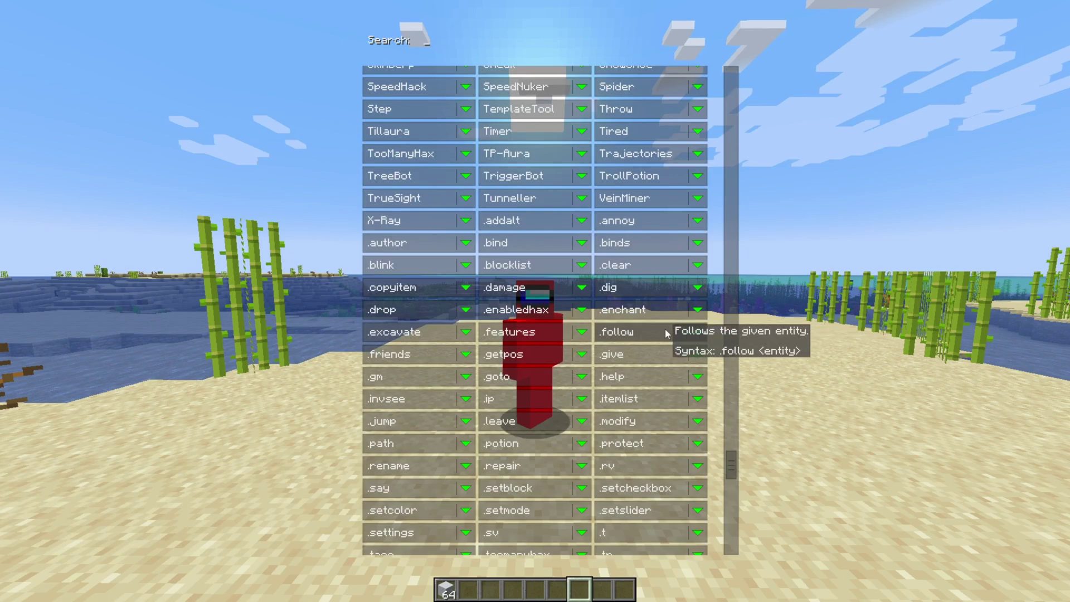
{"action": "left_click", "coordinate": [666, 328]}
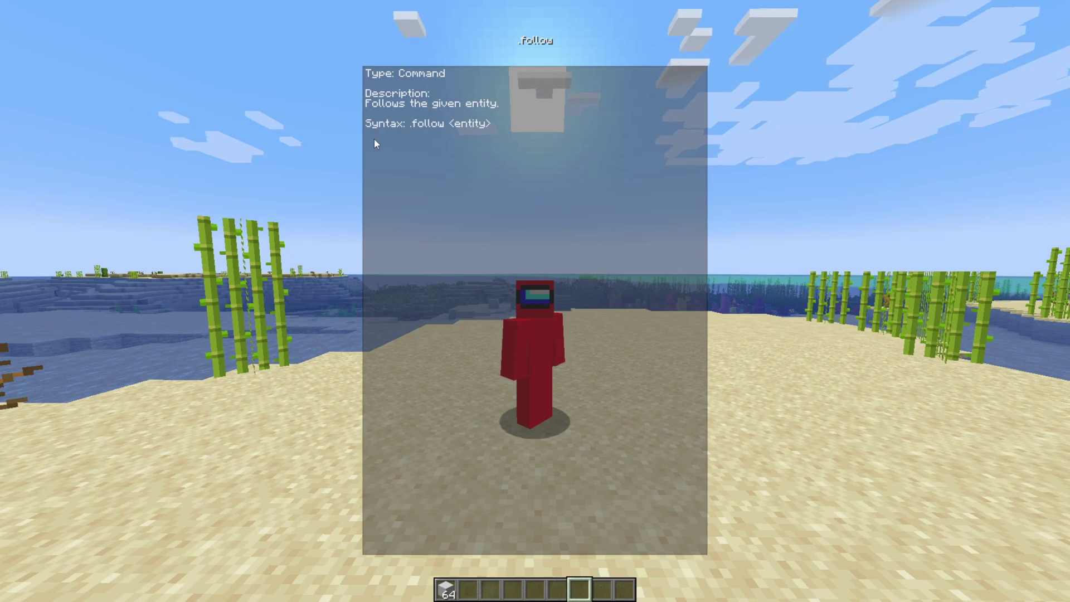
{"action": "key", "text": "Escape"}
{"action": "key", "text": "Escape"}
{"action": "key", "text": "Escape"}
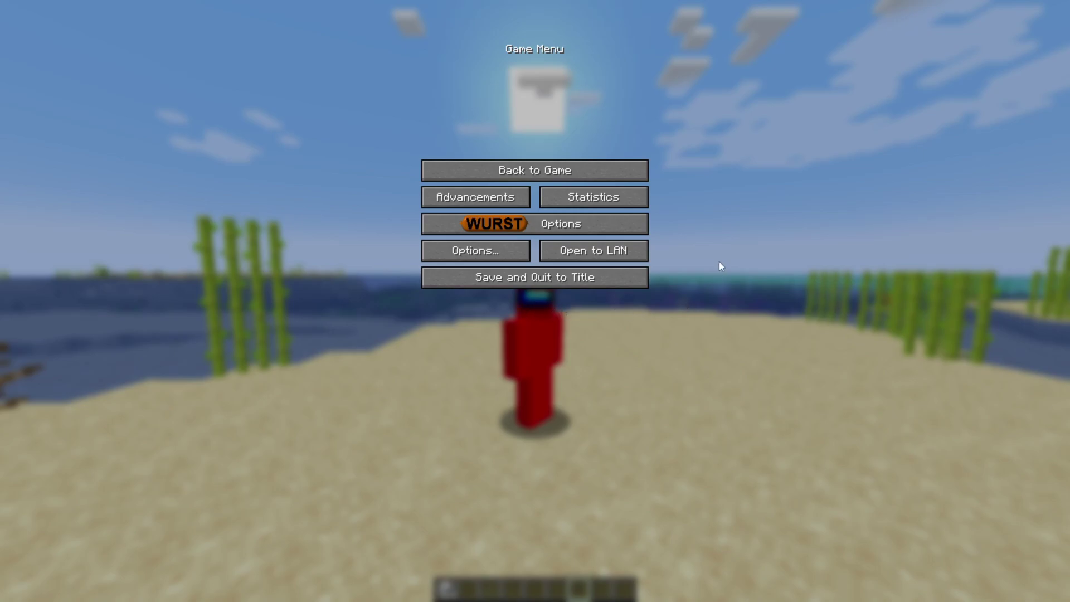
- Check Wurst Options (Click Friends ON, Spoof Vanilla OFF), then resume and walk toward the ocean
{"action": "left_click", "coordinate": [540, 230]}
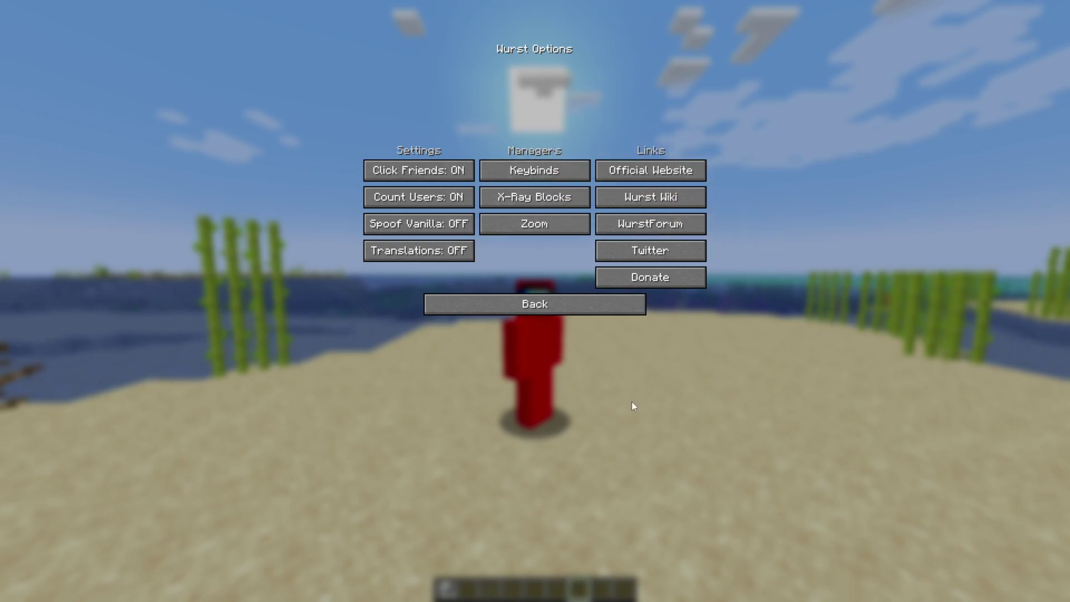
{"action": "left_click", "coordinate": [562, 305]}
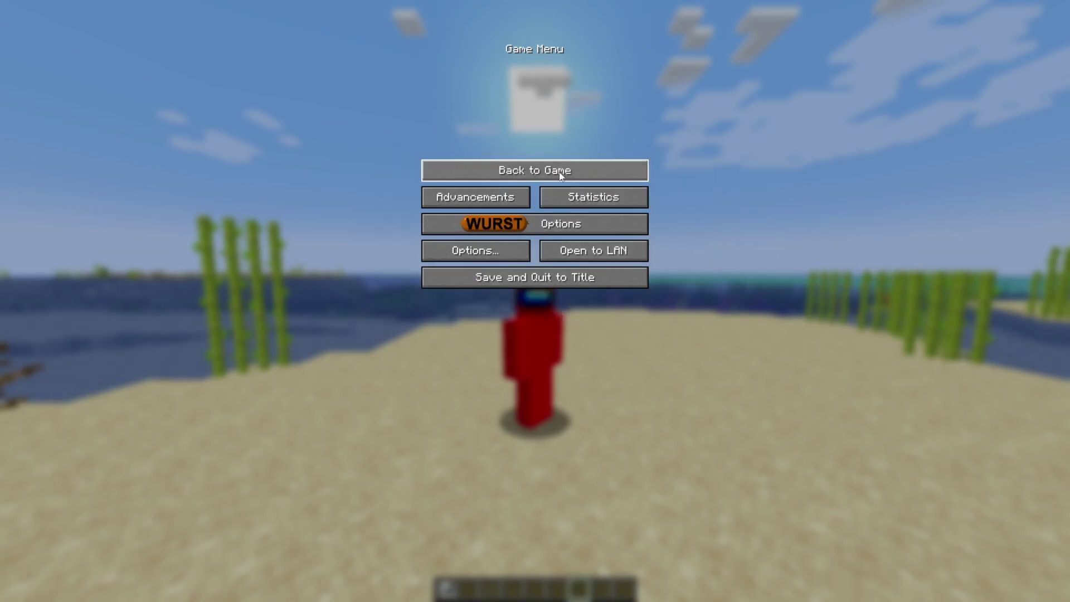
{"action": "left_click", "coordinate": [535, 170]}
{"action": "key", "text": "w"}
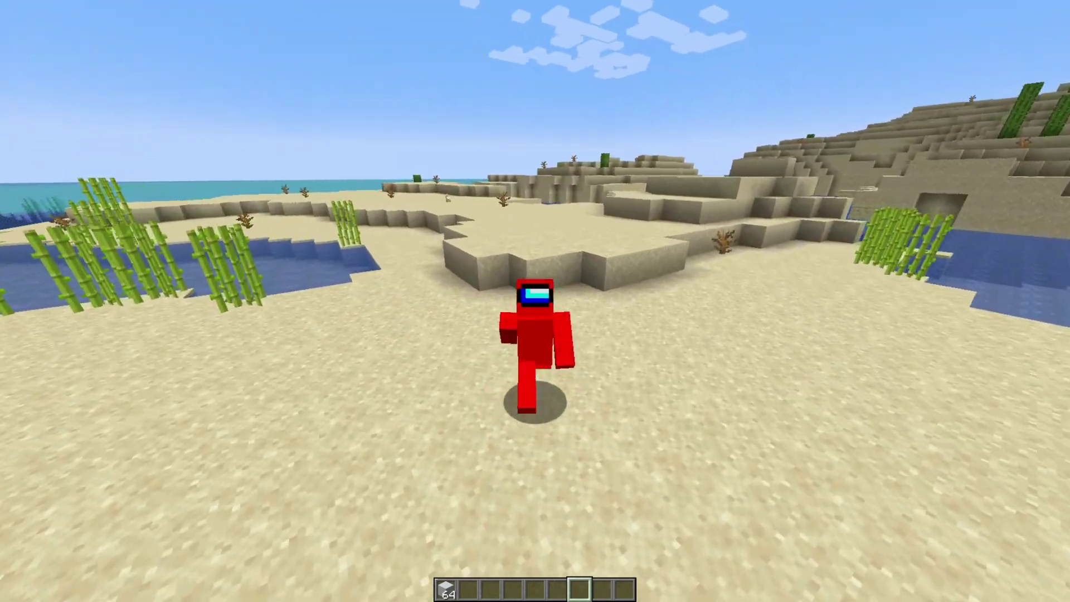
{"action": "key", "text": "w"}
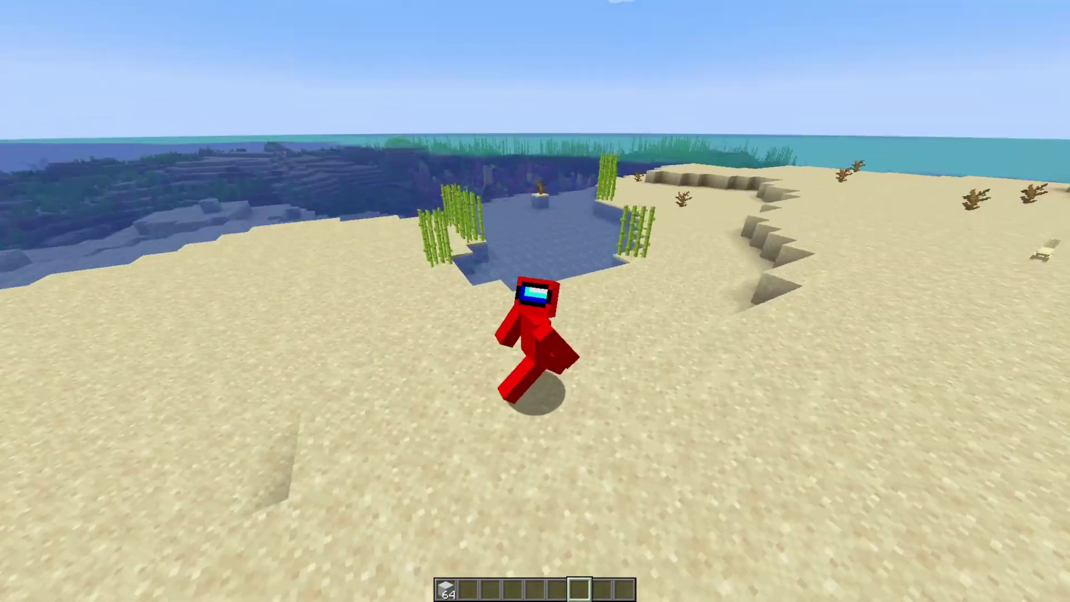